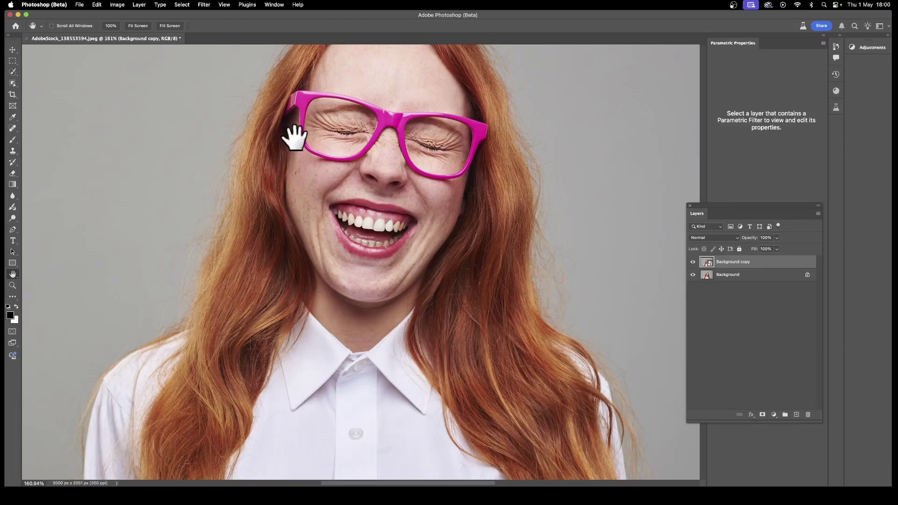
# Apply the Embroidery parametric filter to Background copy 2 (Medium resolution, 8 colors, density 150)
pyautogui.click(206, 6)
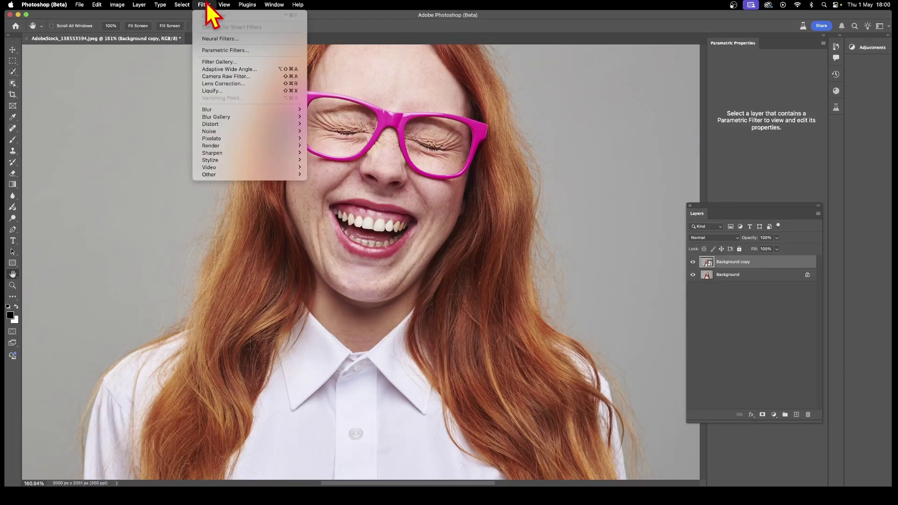
pyautogui.click(220, 50)
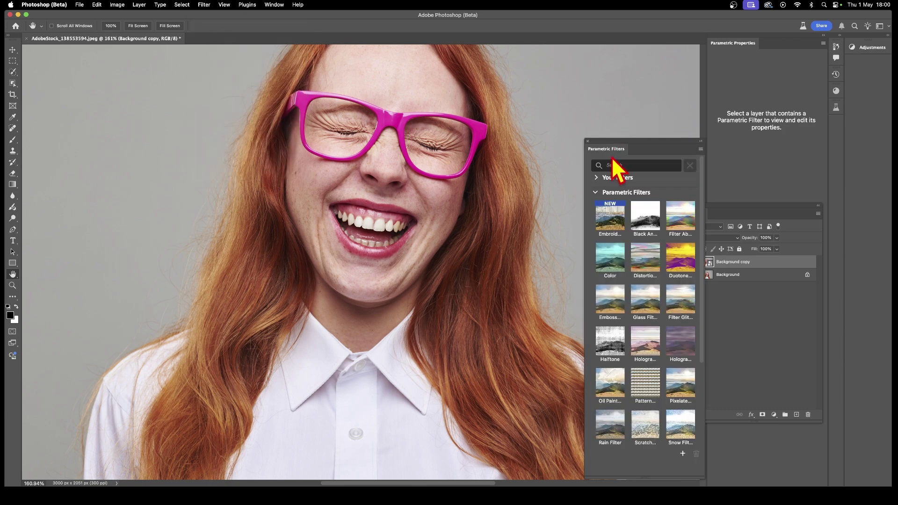
pyautogui.moveTo(624, 149); pyautogui.dragTo(564, 125)
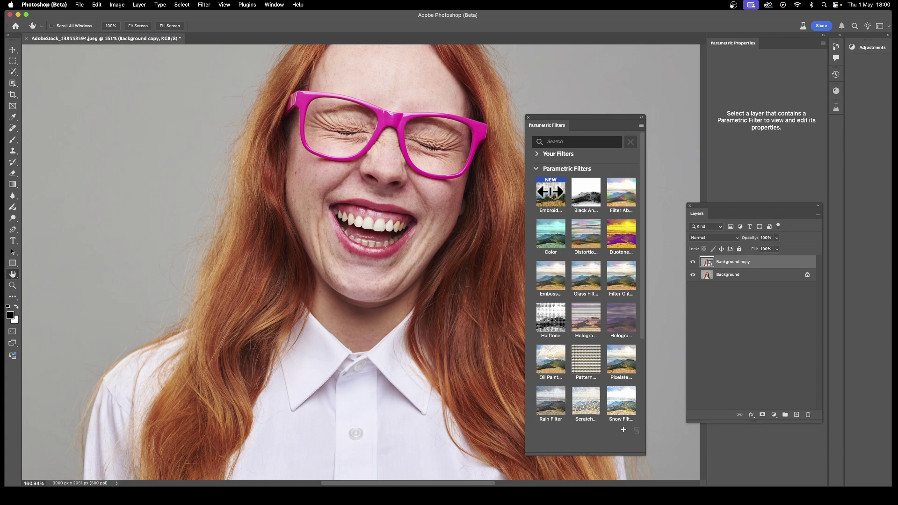
pyautogui.click(550, 193)
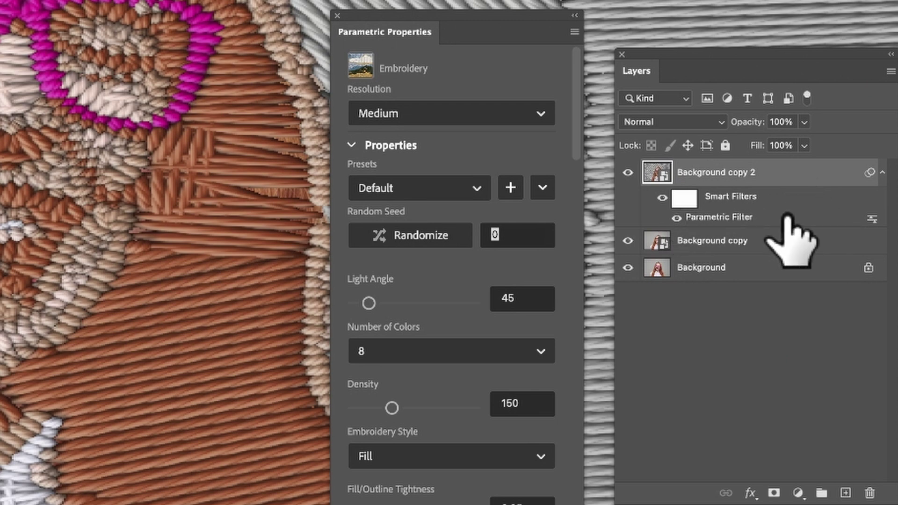
# Compare with the original, randomize the stitch seed to 170663 and set light angle 171
pyautogui.click(676, 219)
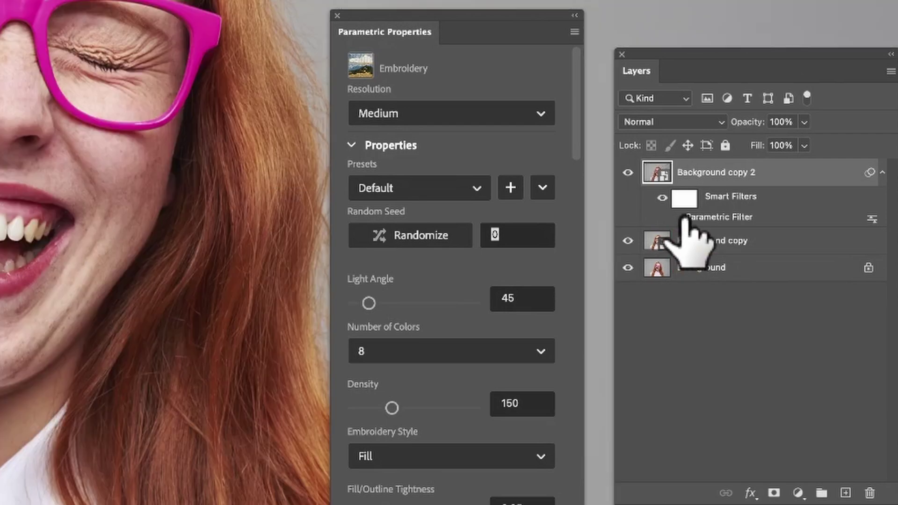
pyautogui.click(684, 217)
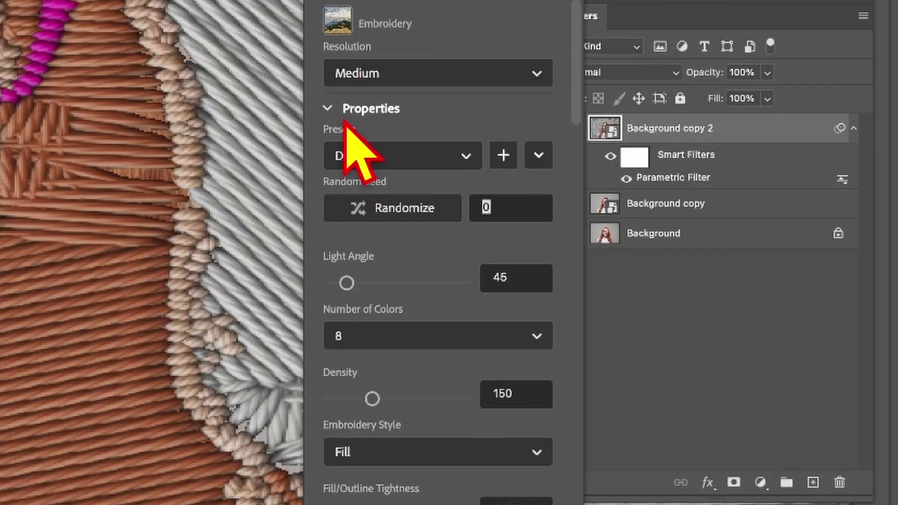
pyautogui.click(380, 155)
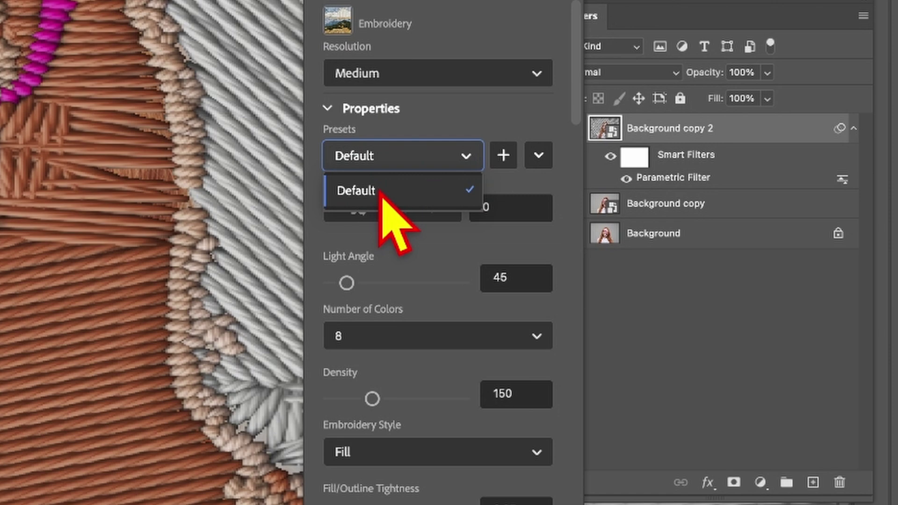
pyautogui.click(456, 108)
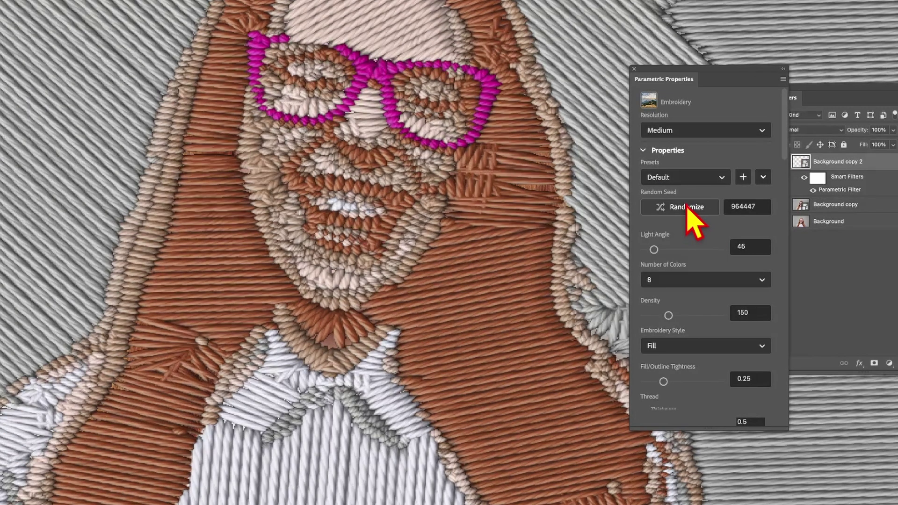
pyautogui.click(687, 210)
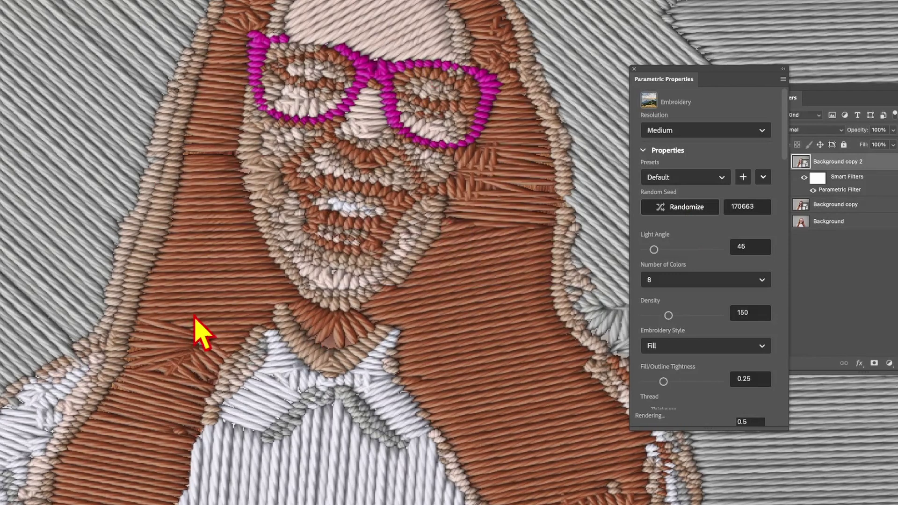
pyautogui.click(686, 207)
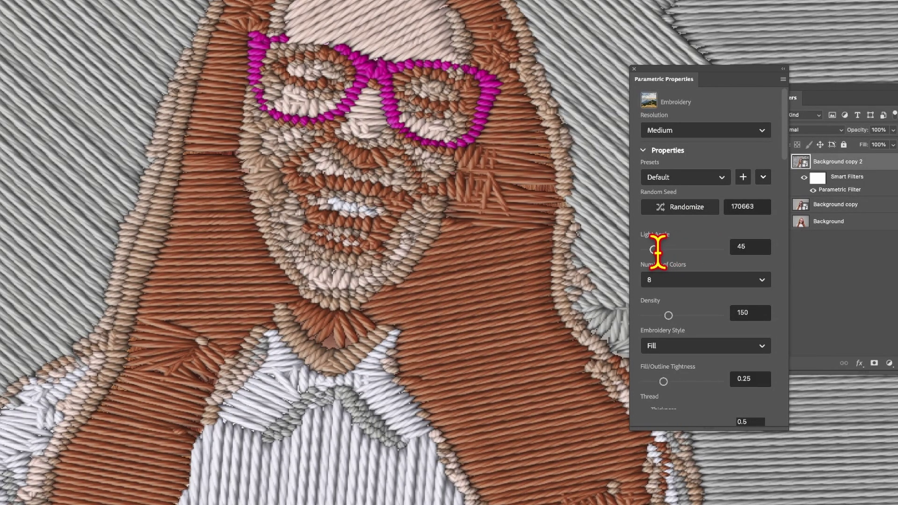
pyautogui.moveTo(657, 252); pyautogui.dragTo(683, 250)
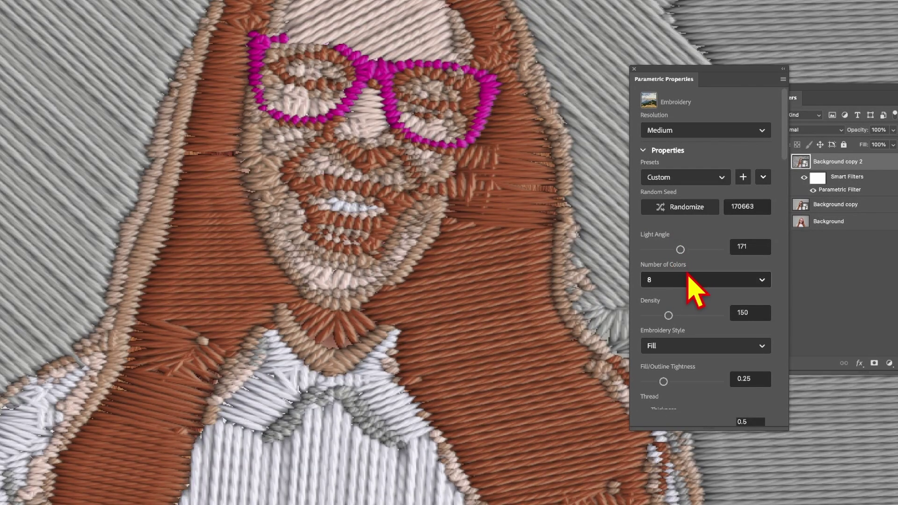
# Change Number of Colors to 5 and drag stitch Density up to 199
pyautogui.click(696, 300)
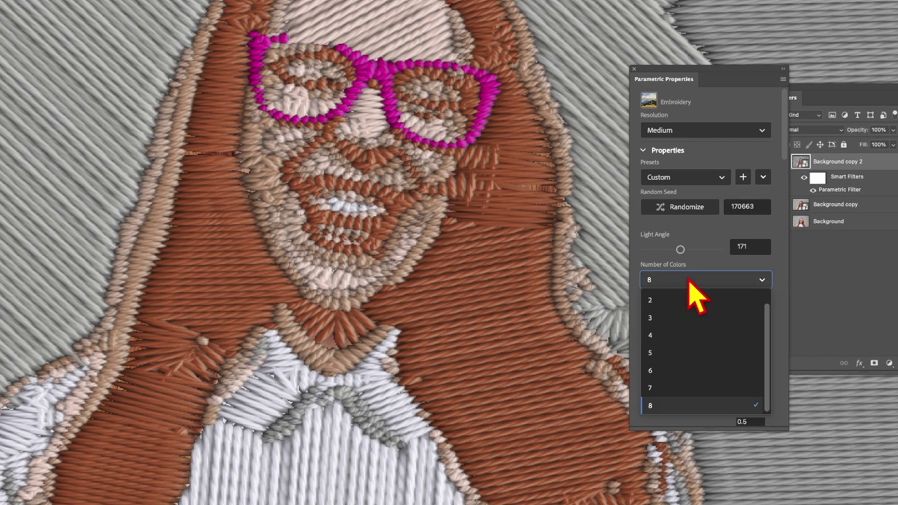
pyautogui.click(662, 302)
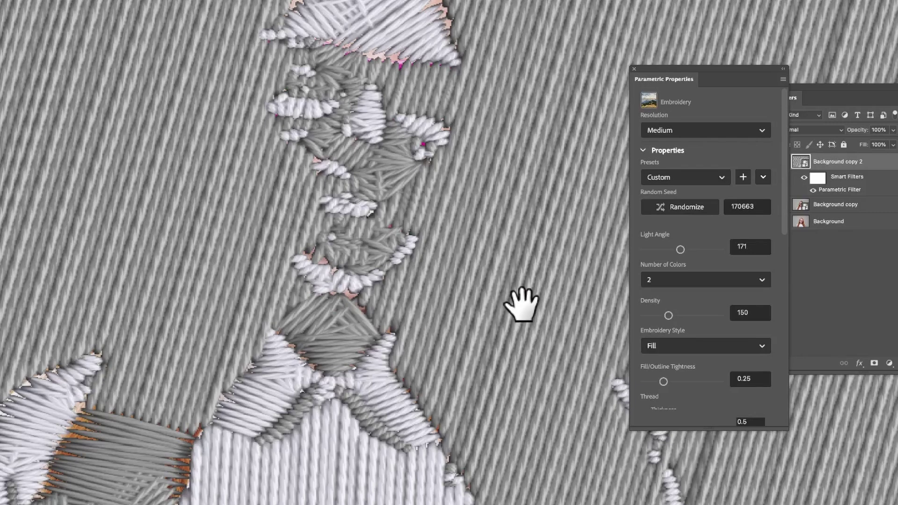
pyautogui.click(732, 282)
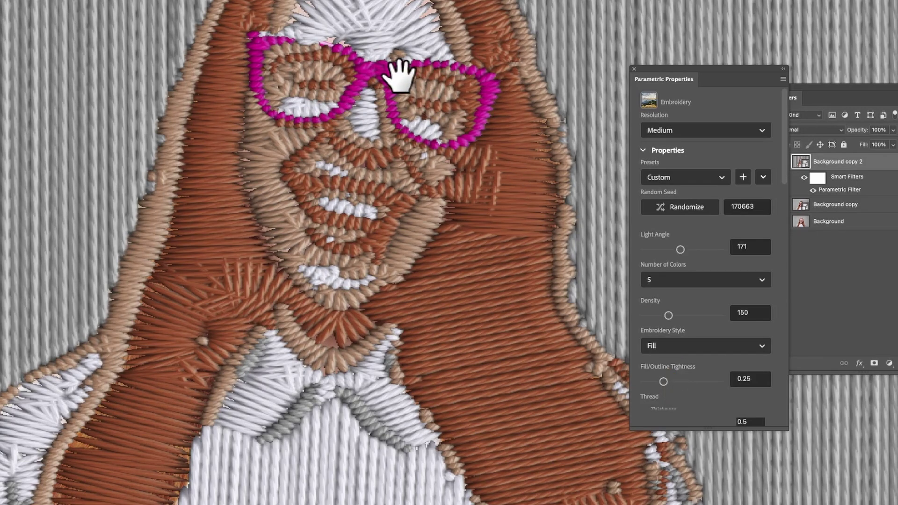
pyautogui.moveTo(668, 316); pyautogui.dragTo(647, 316)
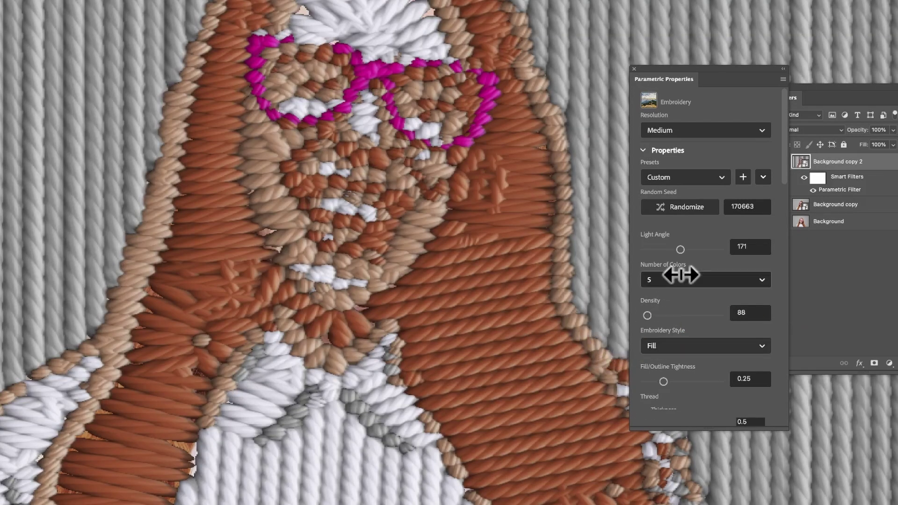
pyautogui.moveTo(651, 318); pyautogui.dragTo(644, 317)
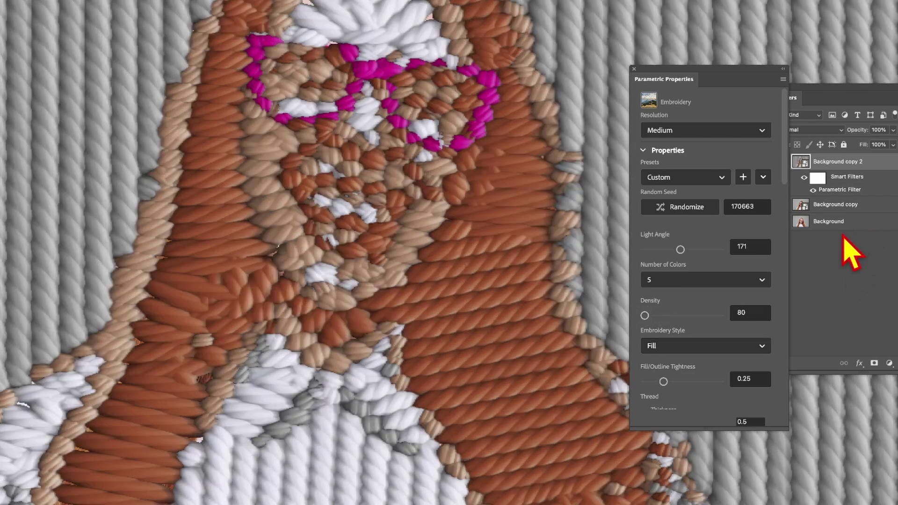
pyautogui.moveTo(659, 317); pyautogui.dragTo(685, 318)
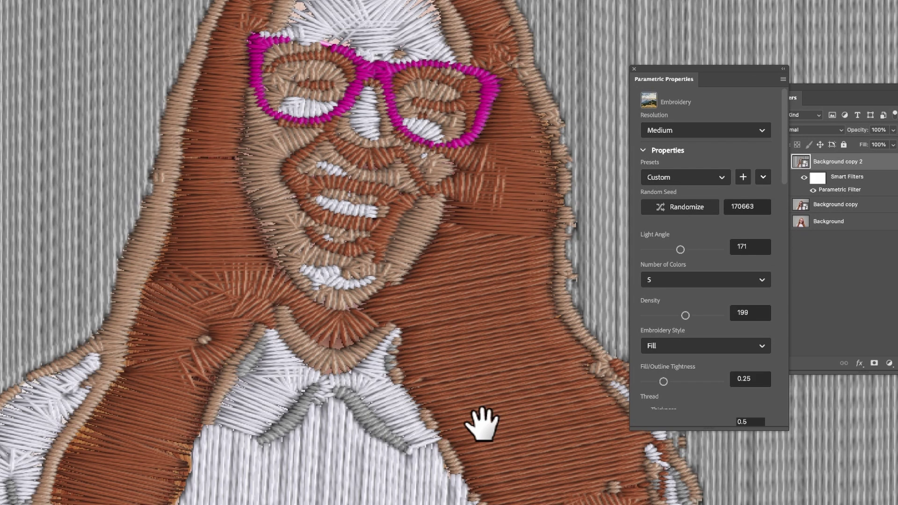
pyautogui.scroll(-3, 698, 299)
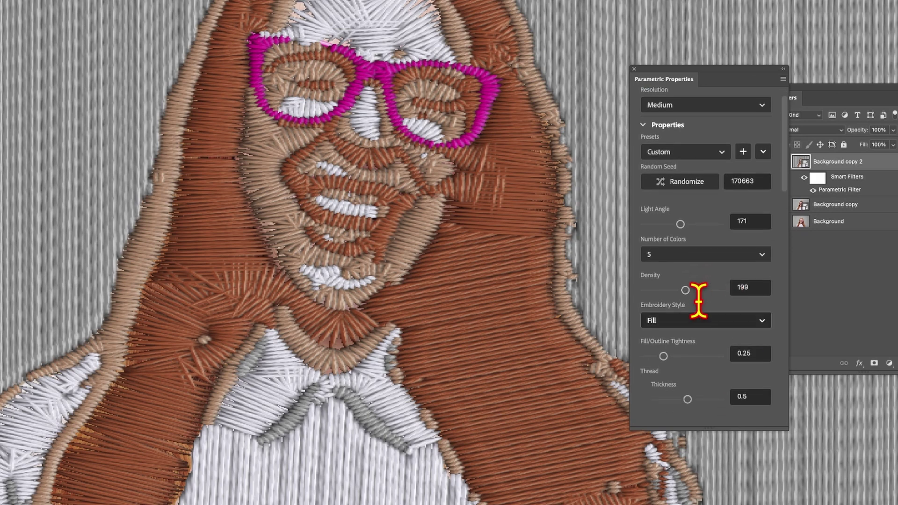
pyautogui.scroll(-1, 699, 302)
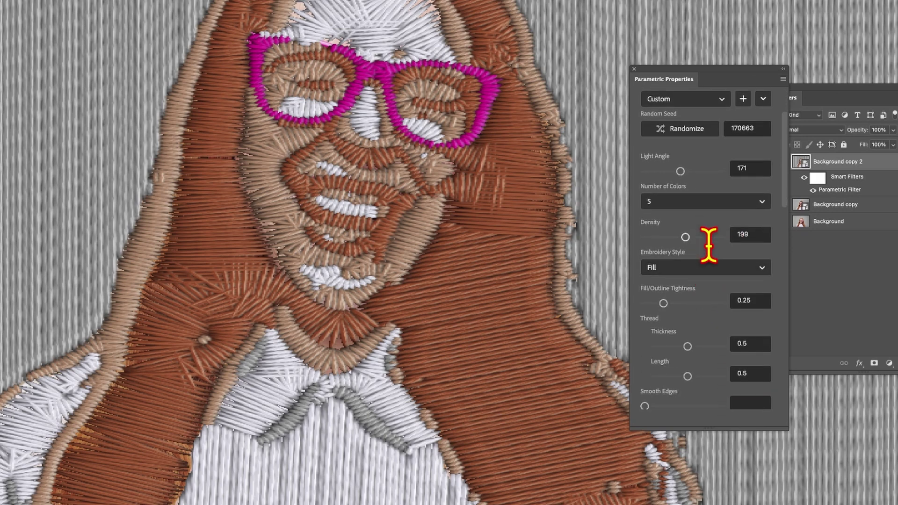
pyautogui.click(710, 269)
pyautogui.click(686, 305)
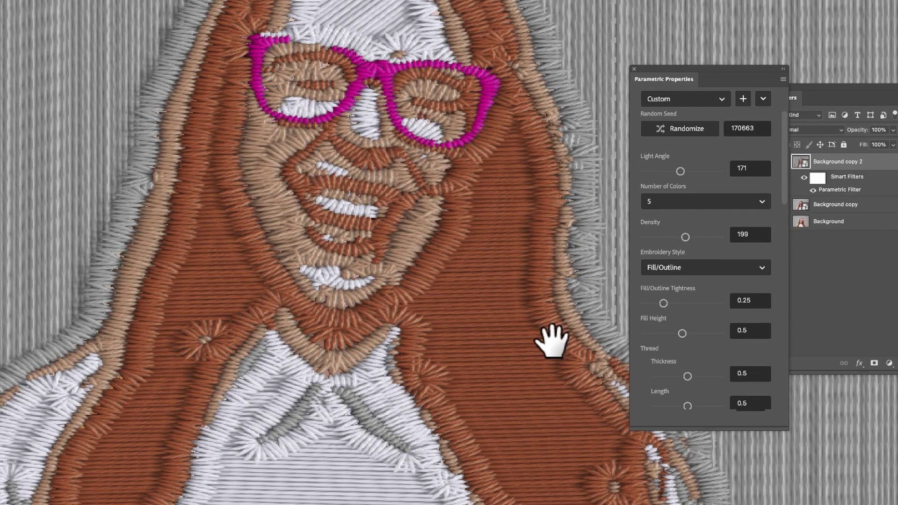
pyautogui.click(757, 268)
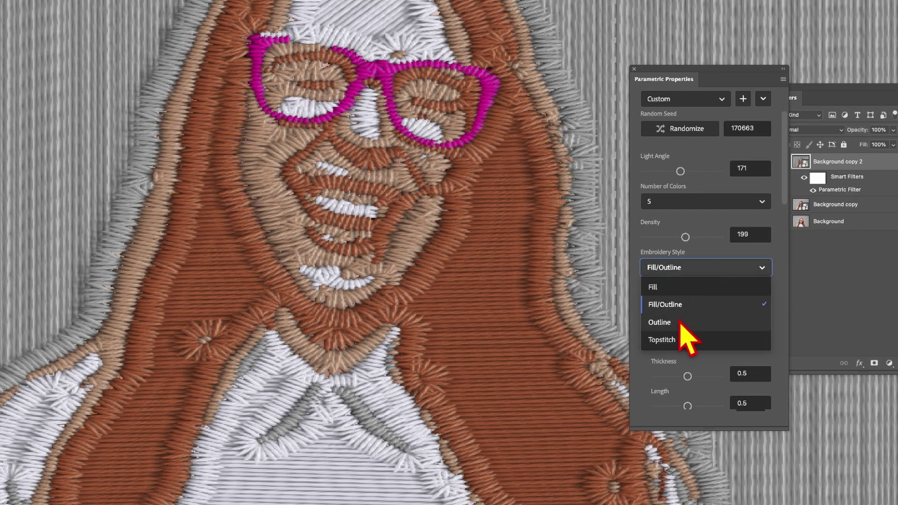
pyautogui.click(665, 323)
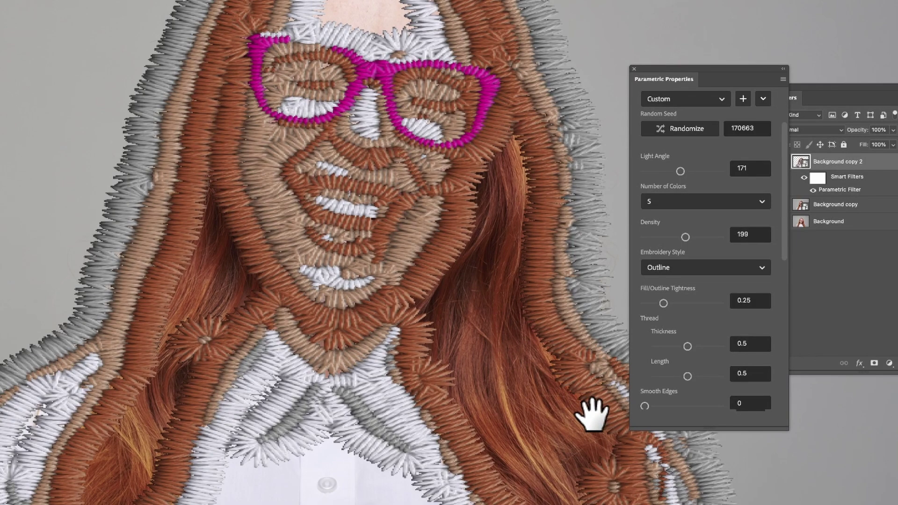
pyautogui.click(675, 270)
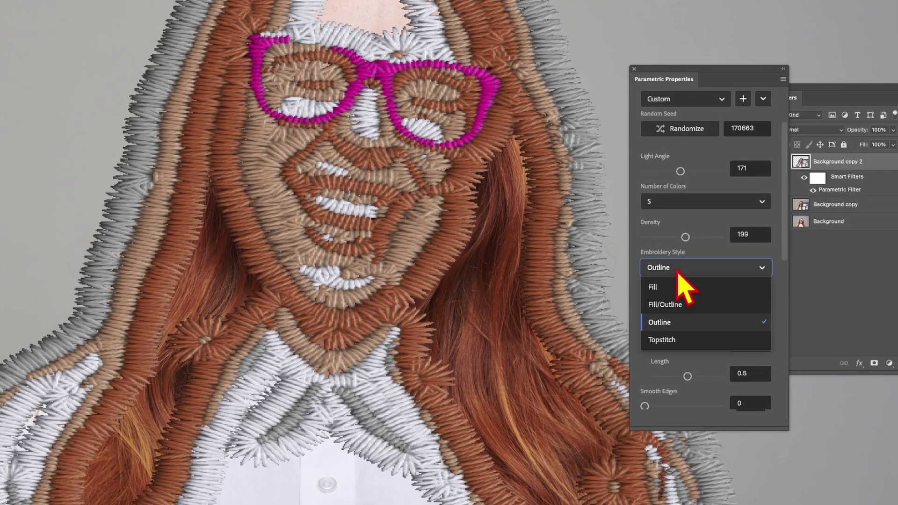
pyautogui.click(673, 343)
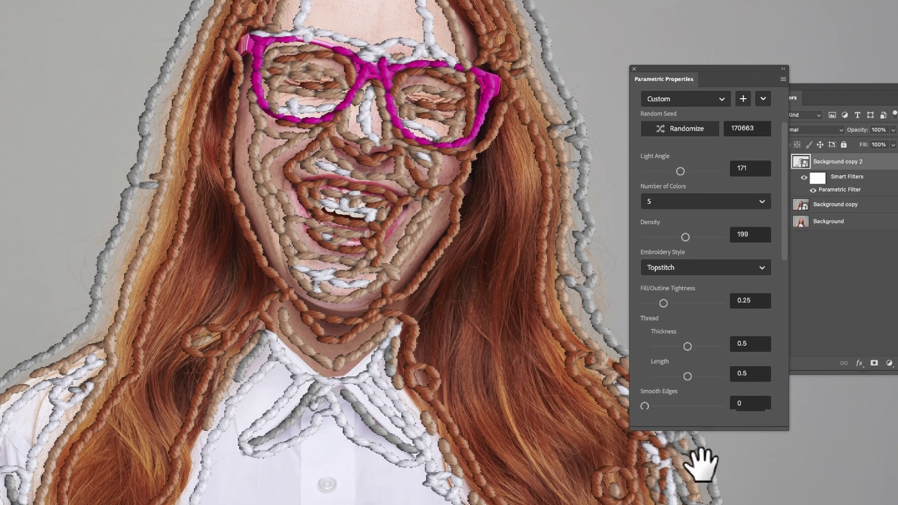
pyautogui.click(705, 269)
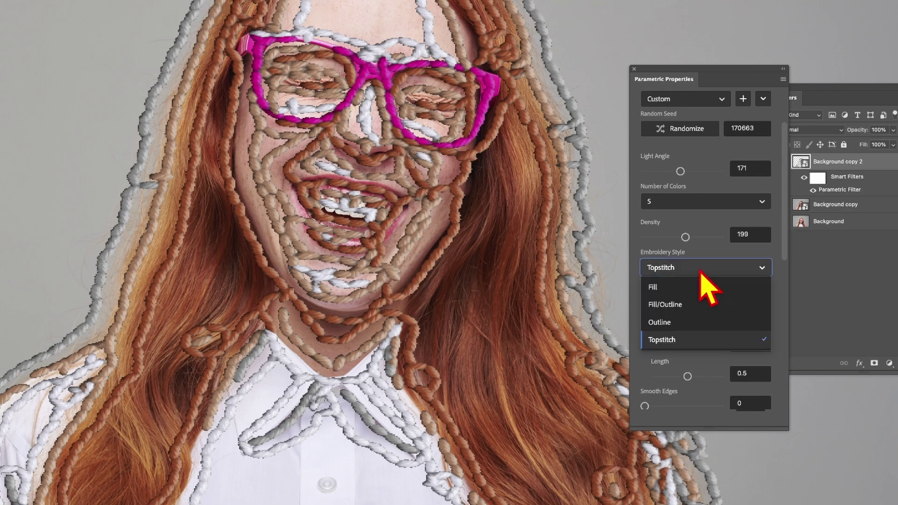
pyautogui.click(686, 287)
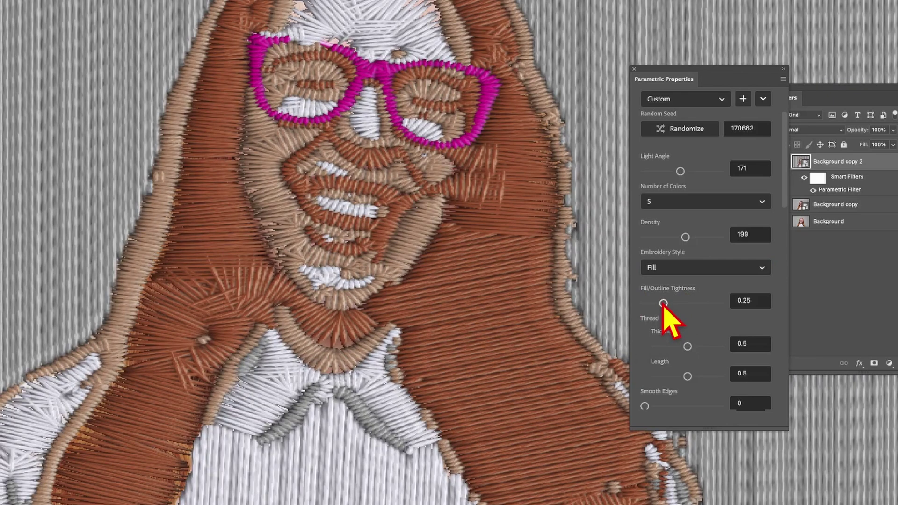
# Set the embroidery's Fill/Outline Tightness to 4
pyautogui.moveTo(663, 303); pyautogui.dragTo(640, 303)
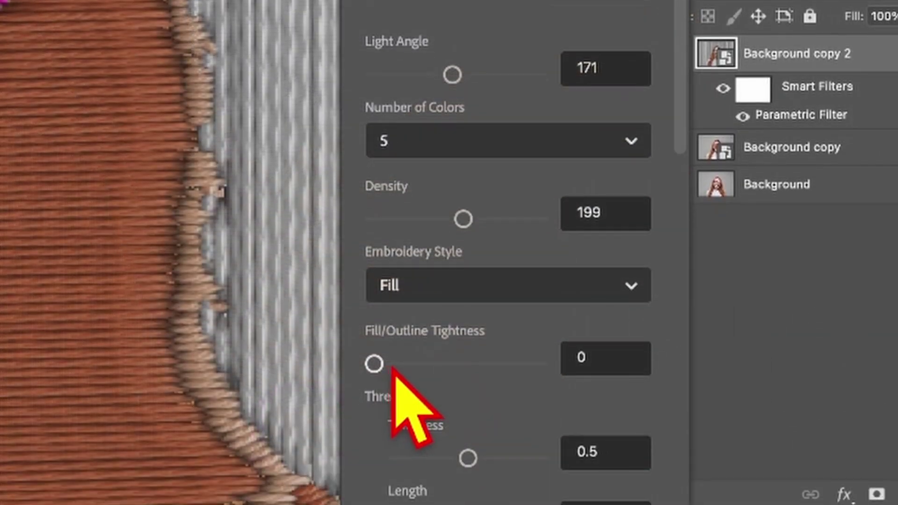
pyautogui.moveTo(374, 406); pyautogui.dragTo(543, 406)
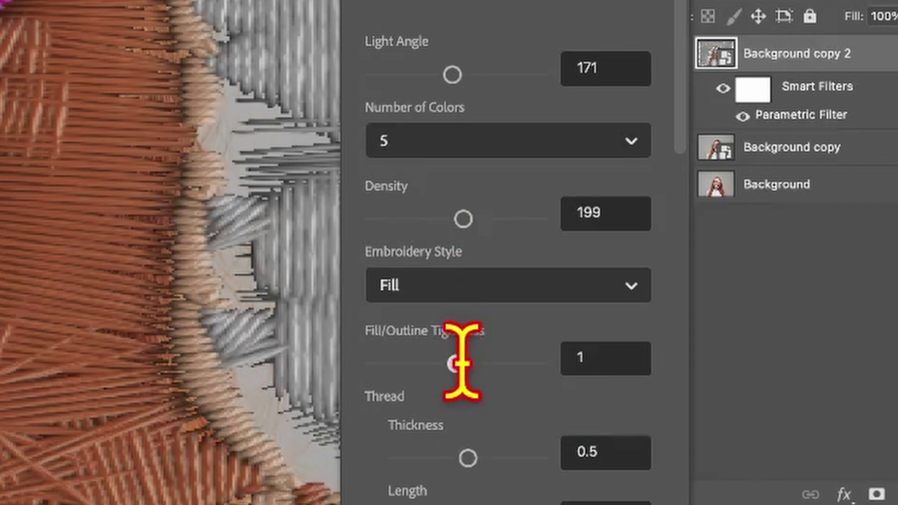
pyautogui.moveTo(462, 360); pyautogui.dragTo(569, 361)
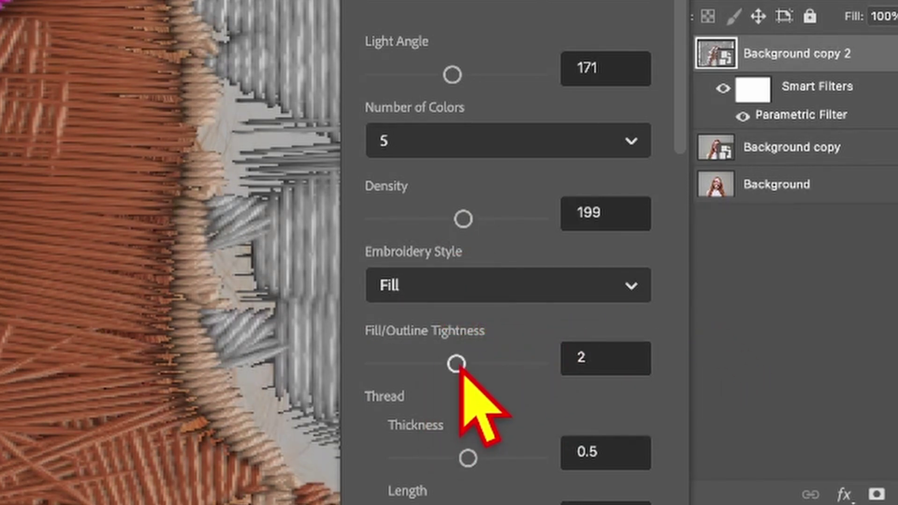
pyautogui.moveTo(459, 366); pyautogui.dragTo(541, 367)
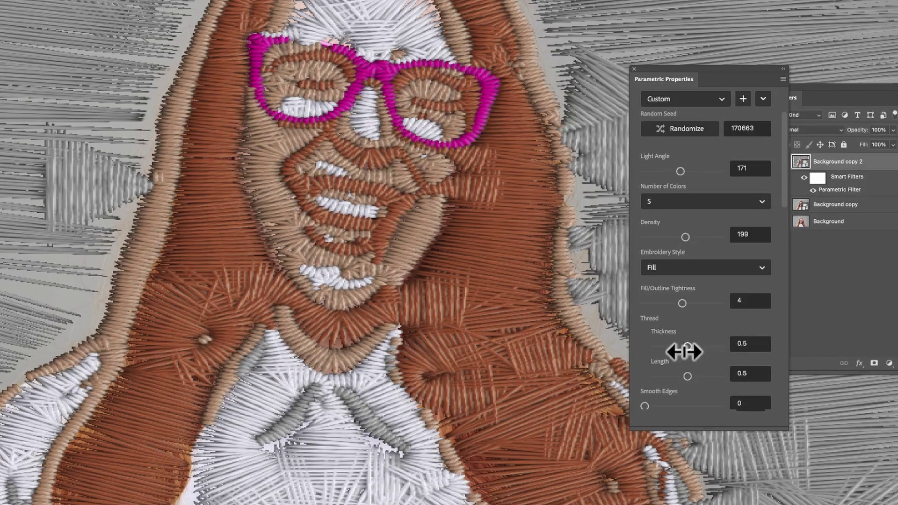
# Set thread thickness to 0.71 and thread length to 0.91
pyautogui.moveTo(687, 350); pyautogui.dragTo(655, 347)
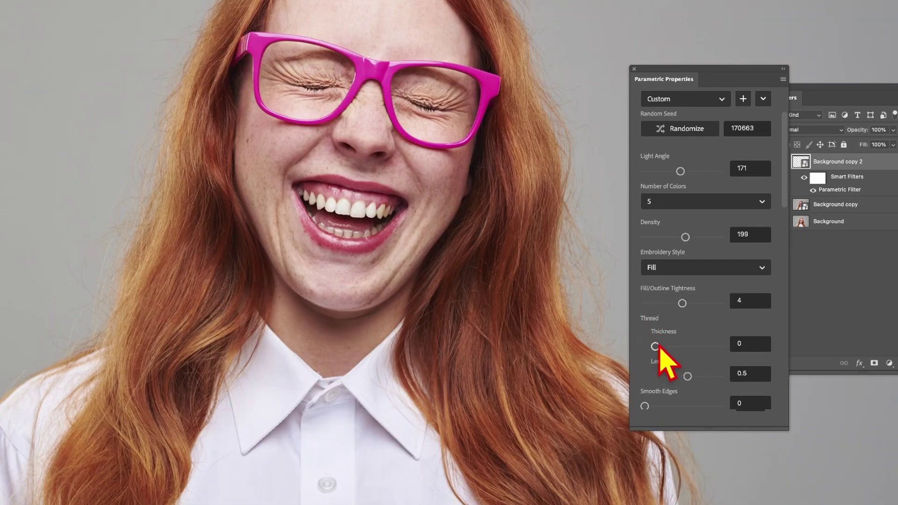
pyautogui.moveTo(657, 347); pyautogui.dragTo(666, 347)
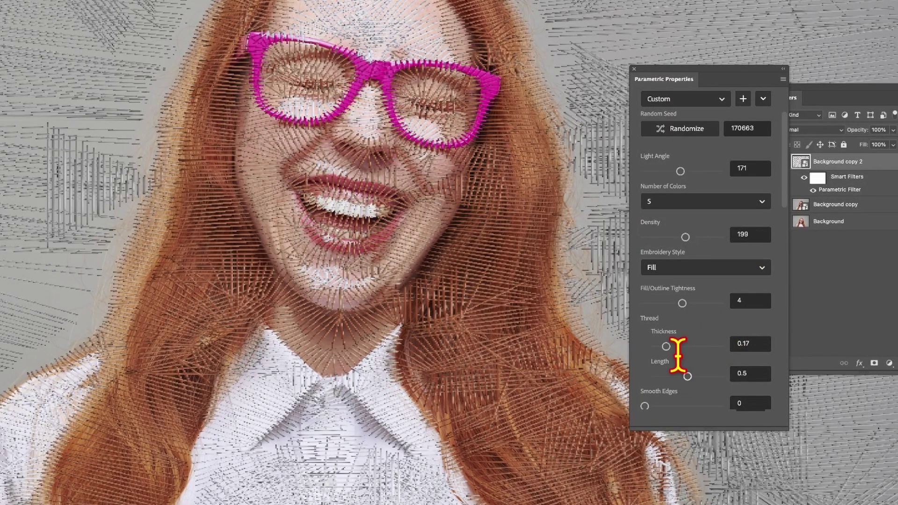
pyautogui.moveTo(675, 347); pyautogui.dragTo(700, 347)
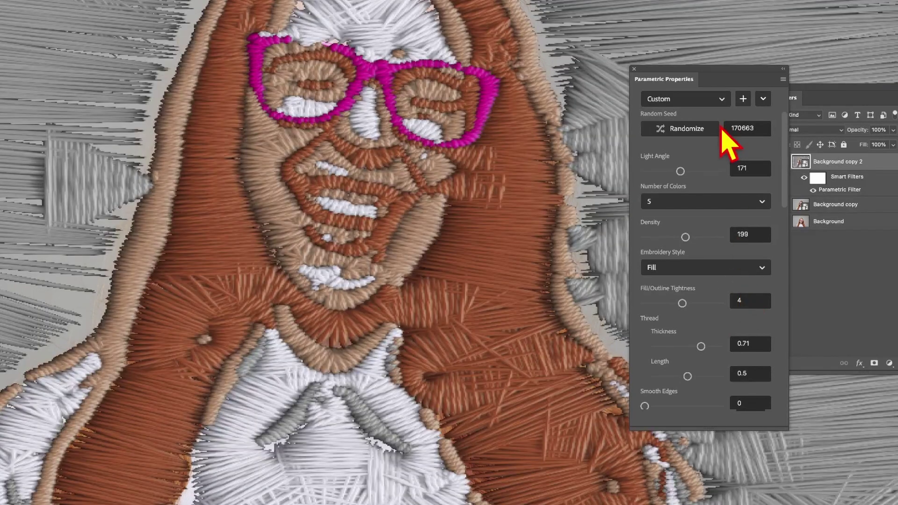
pyautogui.moveTo(688, 376); pyautogui.dragTo(660, 376)
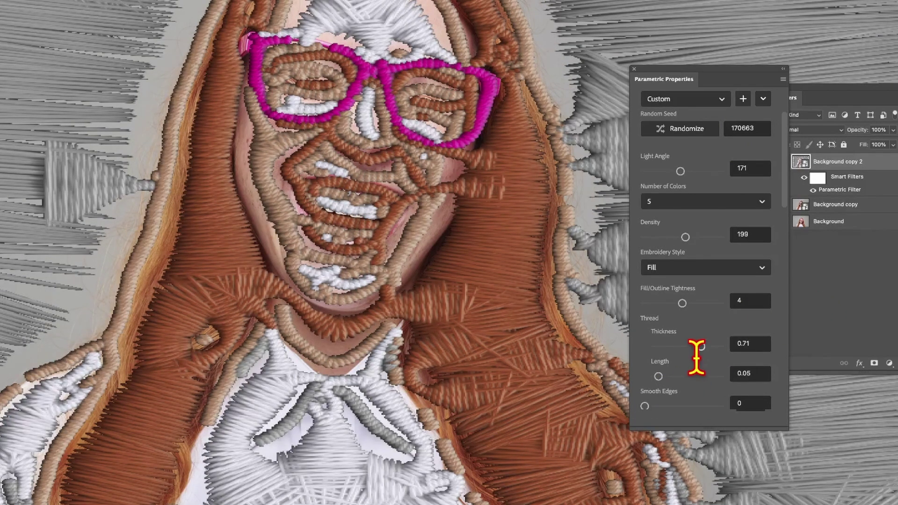
pyautogui.moveTo(659, 376); pyautogui.dragTo(715, 375)
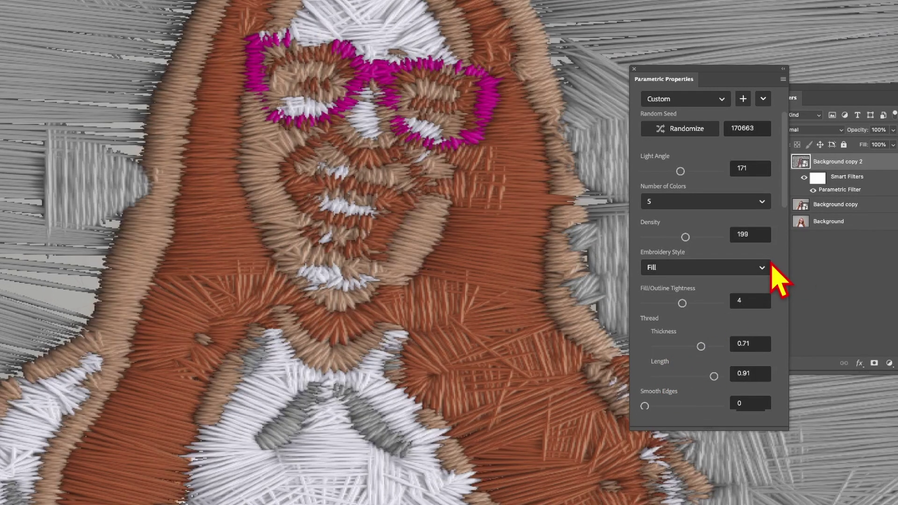
# Raise Smooth Edges to 2 and drop Imperfections to 0
pyautogui.scroll(-3, 721, 354)
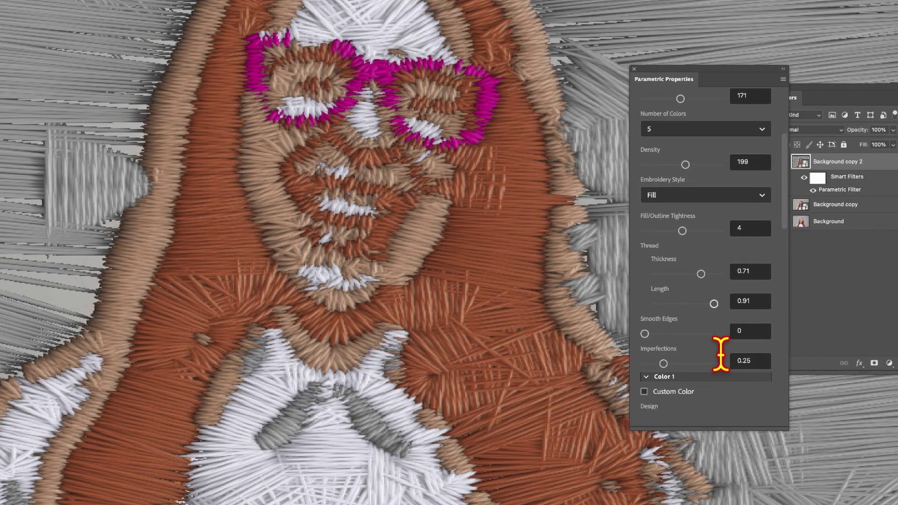
pyautogui.moveTo(646, 329); pyautogui.dragTo(699, 329)
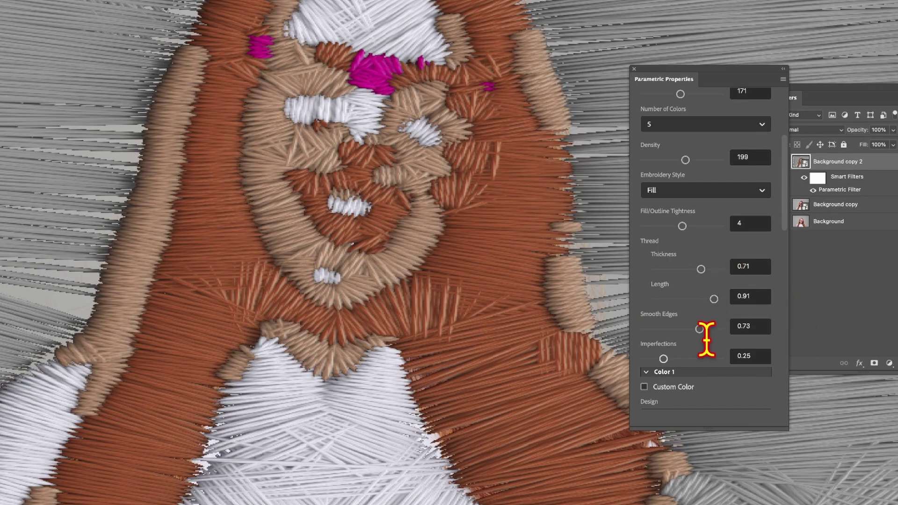
pyautogui.moveTo(698, 330); pyautogui.dragTo(718, 330)
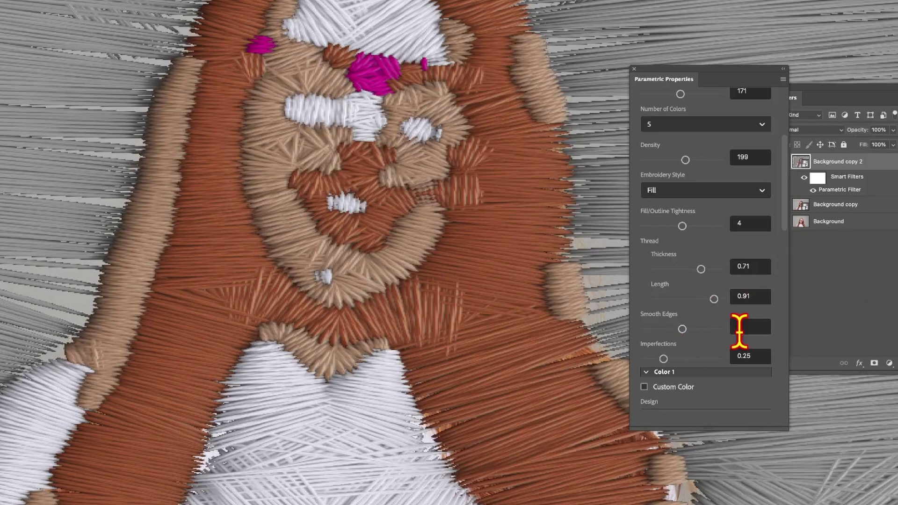
pyautogui.moveTo(682, 330); pyautogui.dragTo(721, 331)
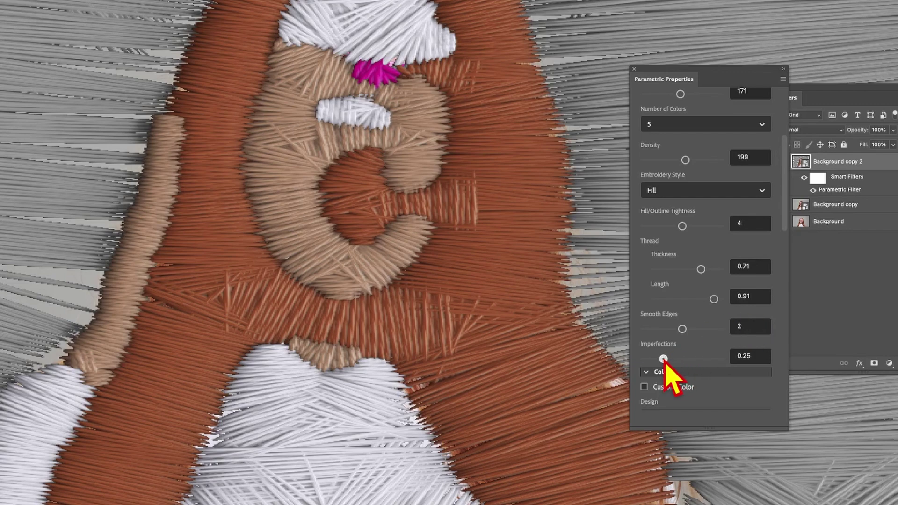
pyautogui.moveTo(663, 359); pyautogui.dragTo(708, 359)
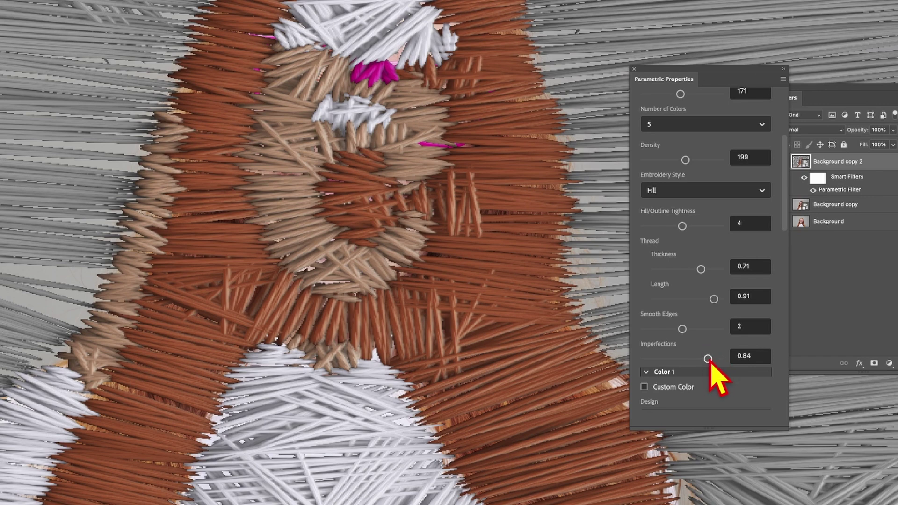
pyautogui.moveTo(708, 359); pyautogui.dragTo(644, 359)
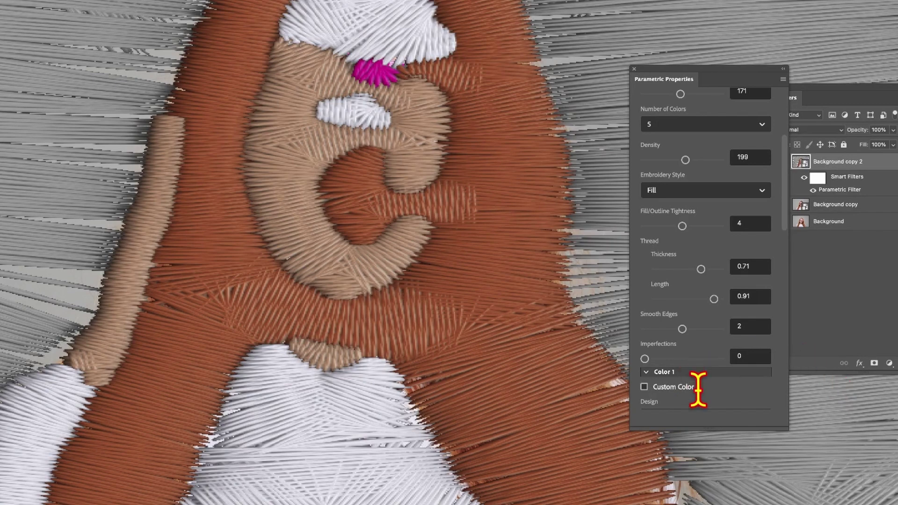
# Review the five Color sections: Satin design, Auto orientation, height 0.5
pyautogui.scroll(-3, 705, 381)
pyautogui.scroll(-3, 706, 383)
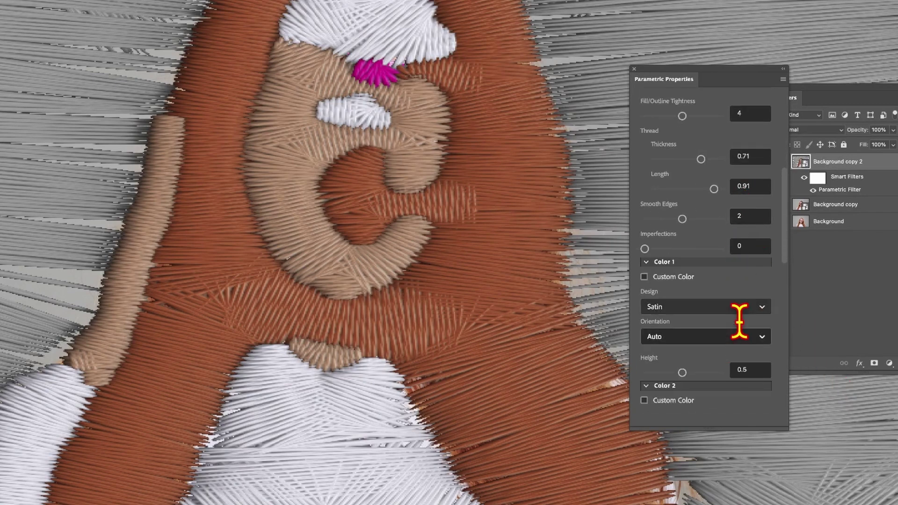
pyautogui.scroll(5, 718, 192)
pyautogui.scroll(2, 717, 201)
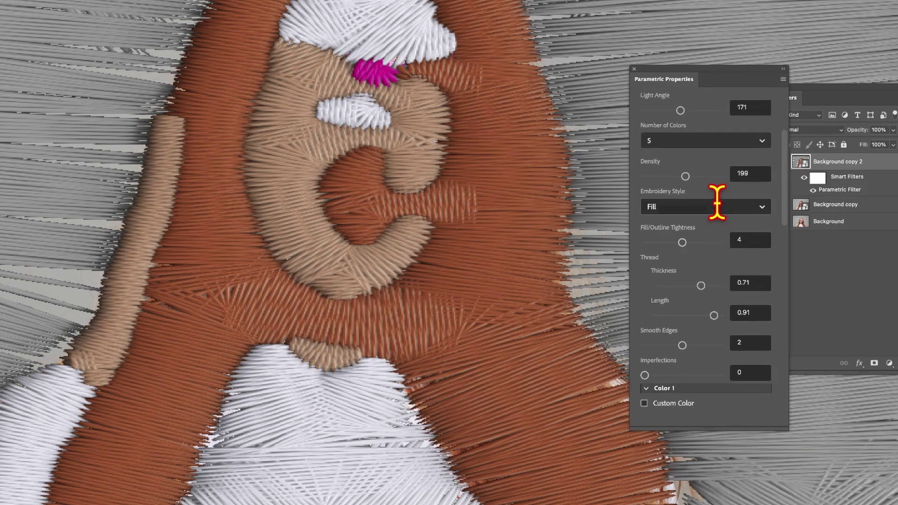
pyautogui.scroll(-6, 712, 174)
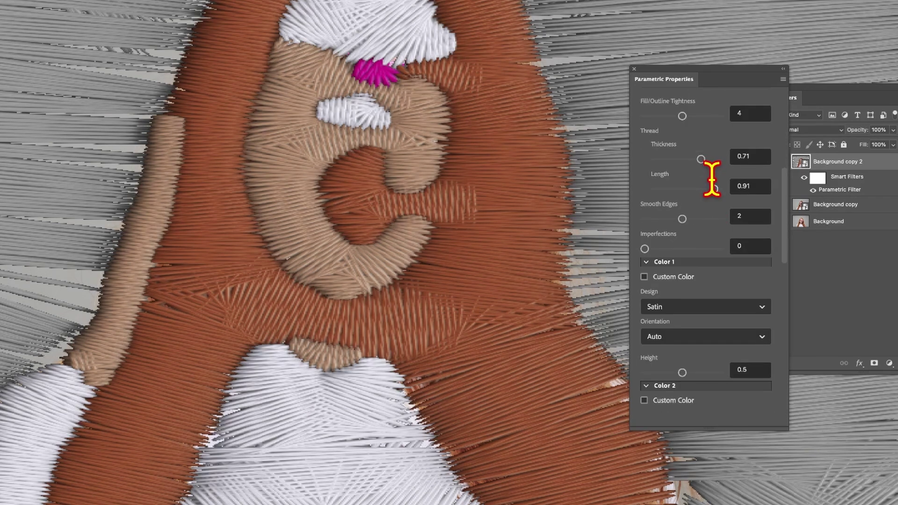
pyautogui.scroll(-8, 712, 177)
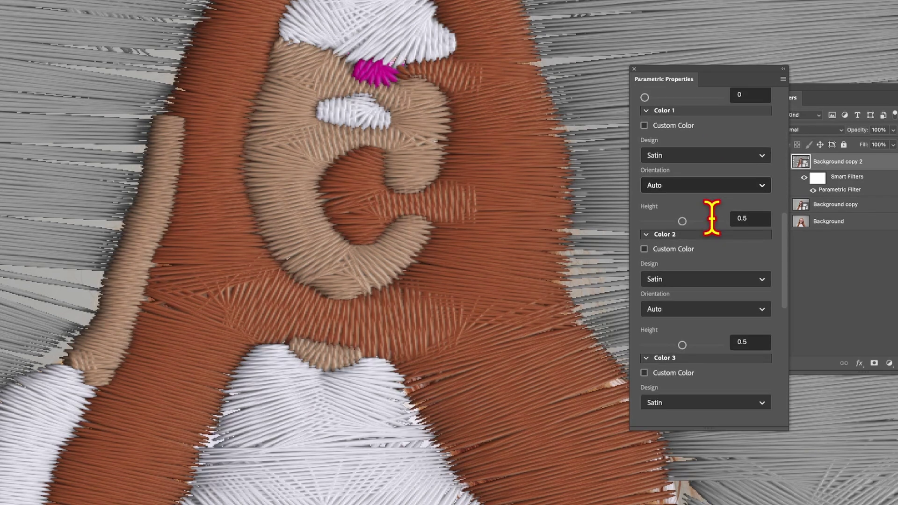
pyautogui.scroll(-9, 711, 218)
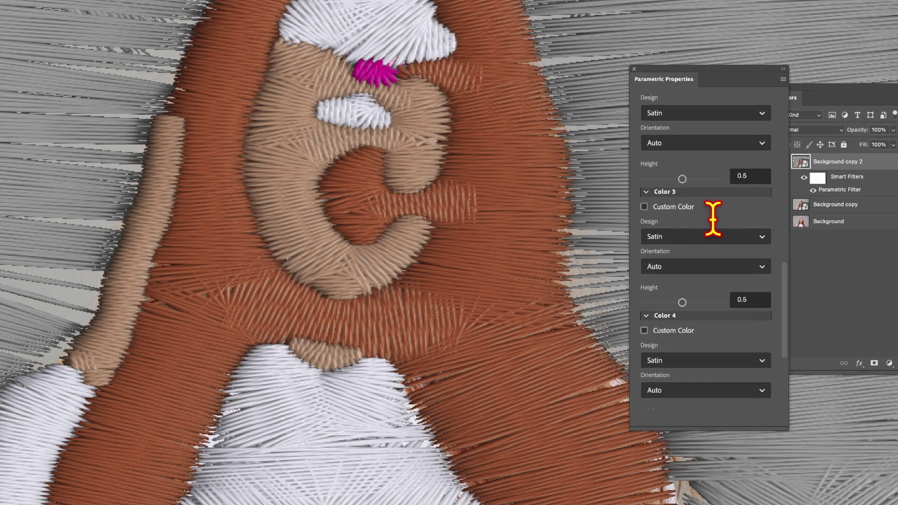
pyautogui.scroll(-4, 713, 218)
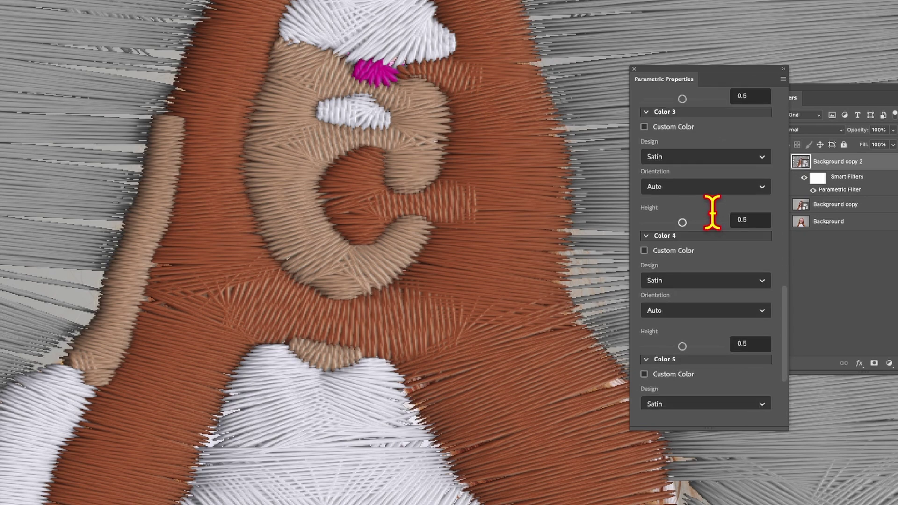
pyautogui.scroll(-5, 712, 212)
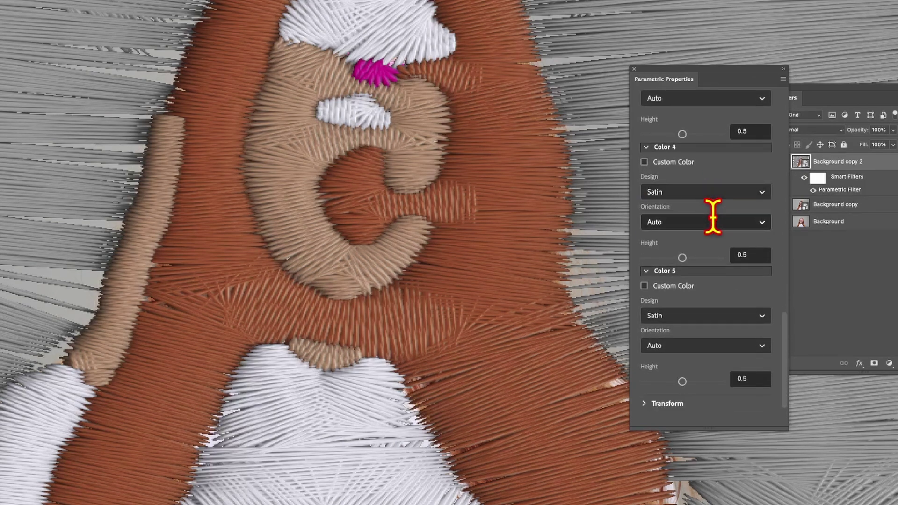
pyautogui.scroll(9, 711, 219)
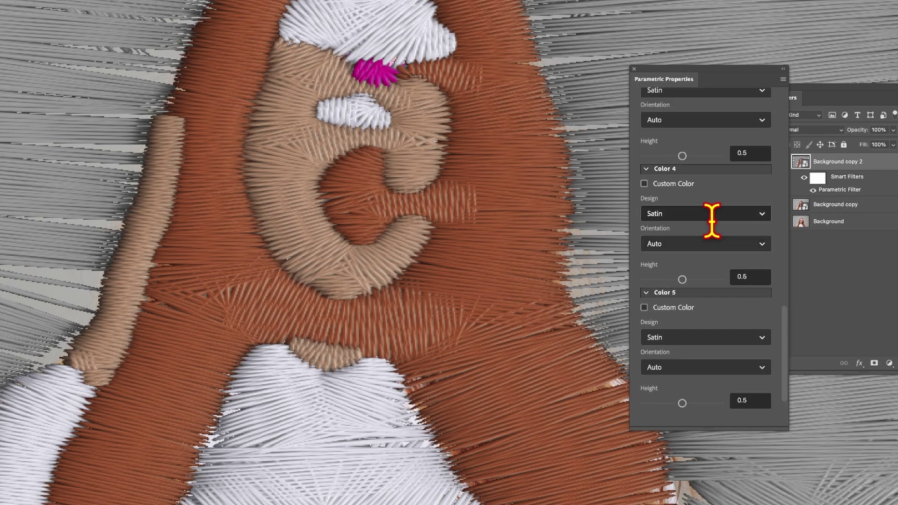
pyautogui.scroll(5, 714, 218)
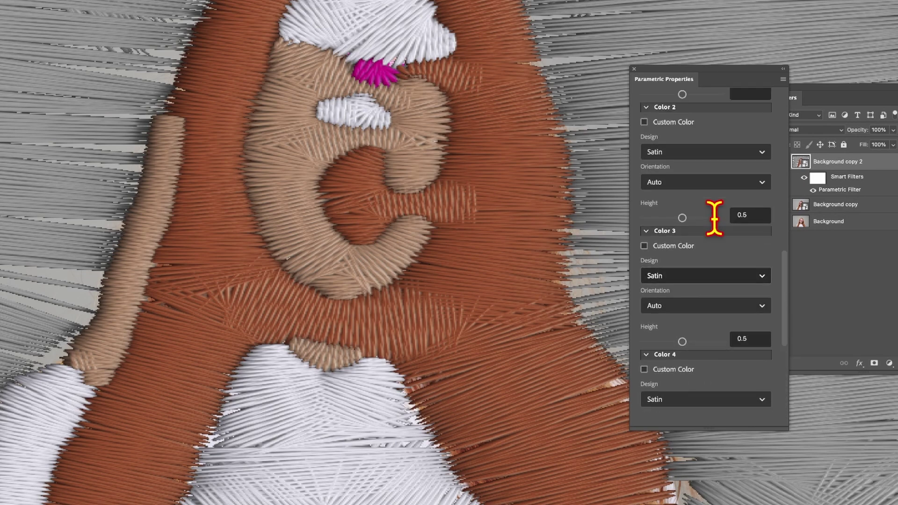
pyautogui.scroll(3, 714, 219)
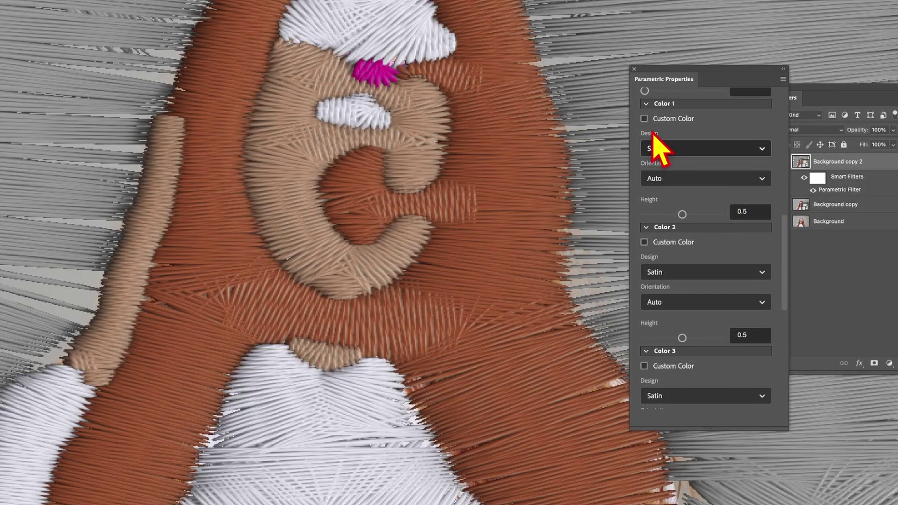
# Give Color 1 a custom red thread colour, fc0000
pyautogui.click(644, 119)
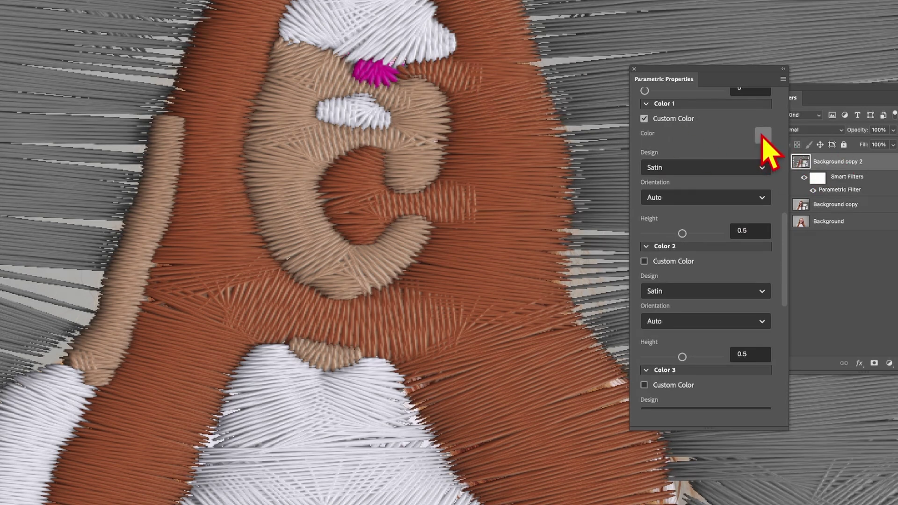
pyautogui.click(763, 136)
pyautogui.moveTo(344, 217); pyautogui.dragTo(438, 183)
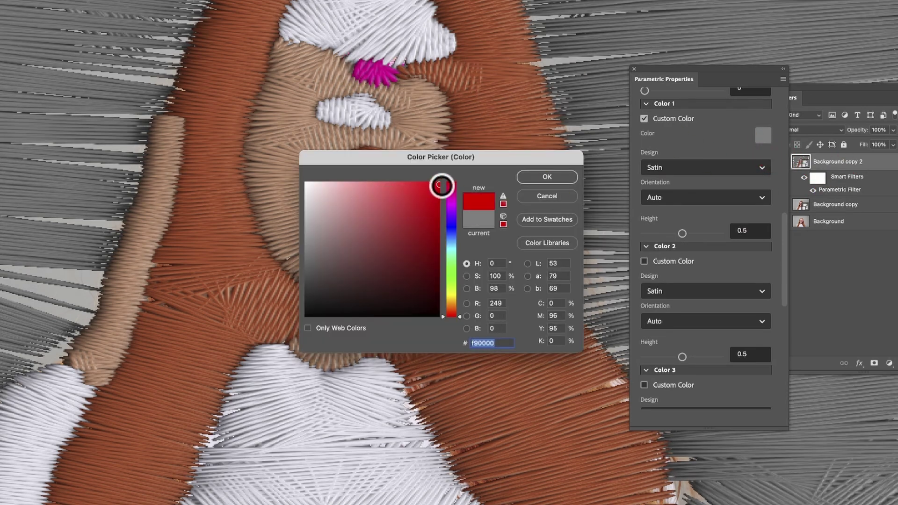
pyautogui.click(545, 180)
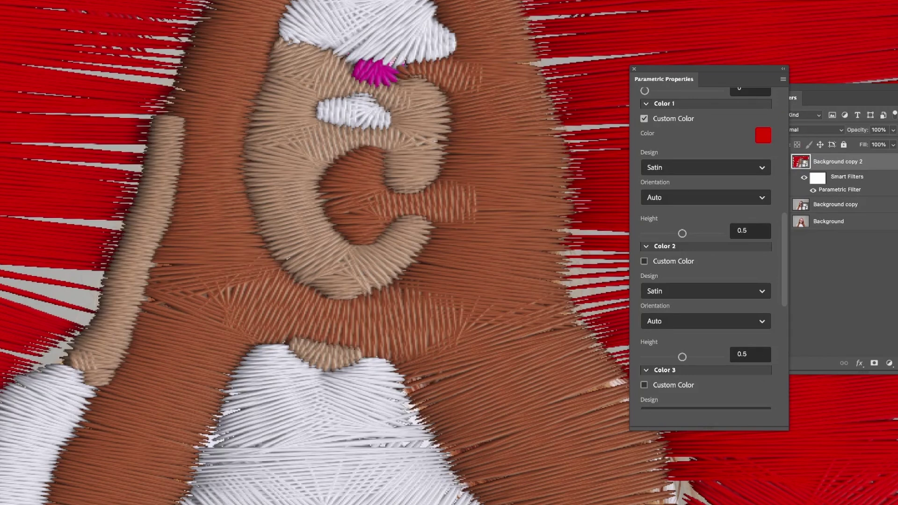
pyautogui.click(763, 136)
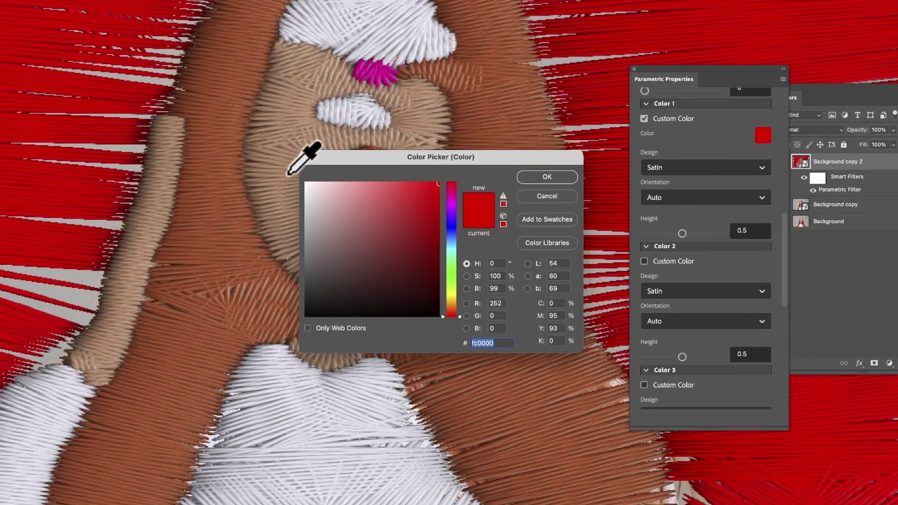
# Keep Color 1 on Satin after trying Twill and Split, and set orientation to 45°
pyautogui.click(547, 196)
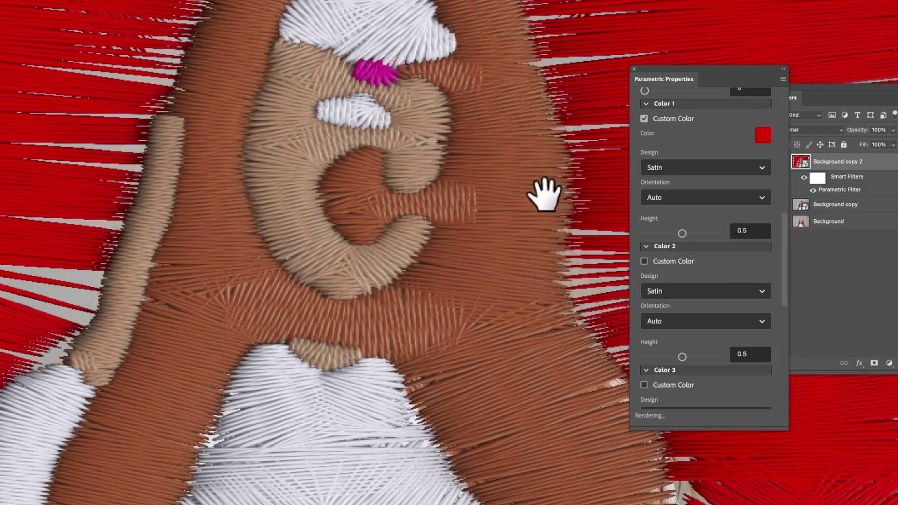
pyautogui.click(713, 169)
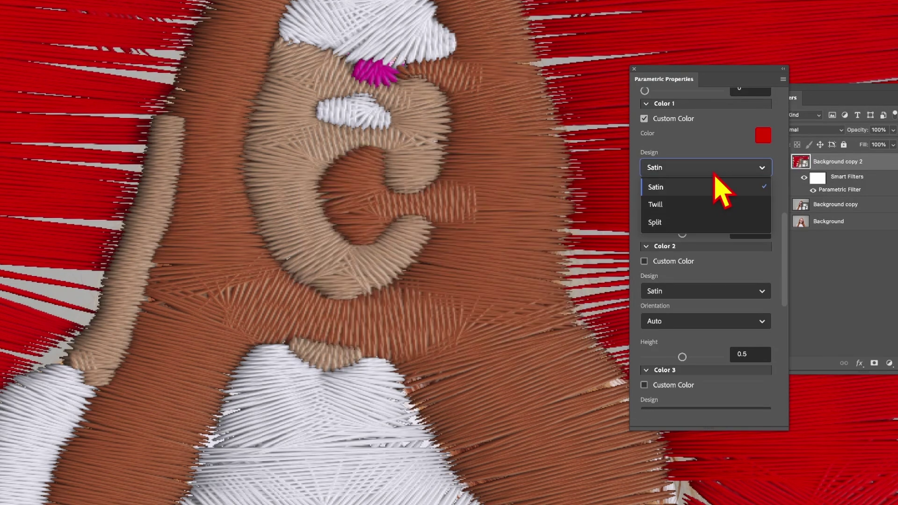
pyautogui.click(690, 206)
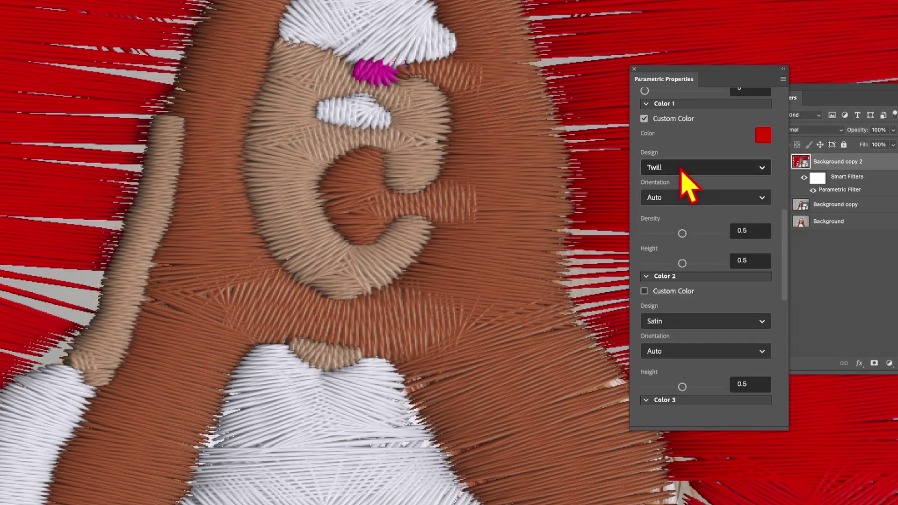
pyautogui.click(683, 171)
pyautogui.click(668, 223)
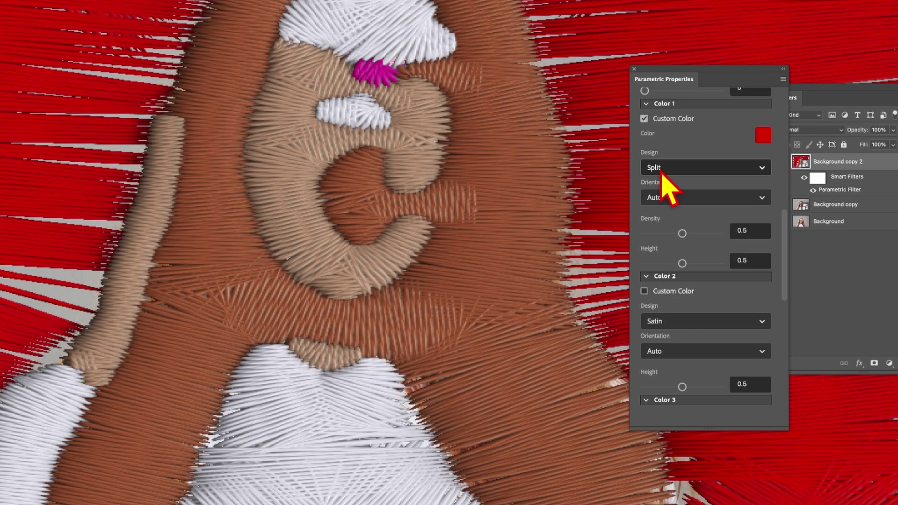
pyautogui.click(686, 167)
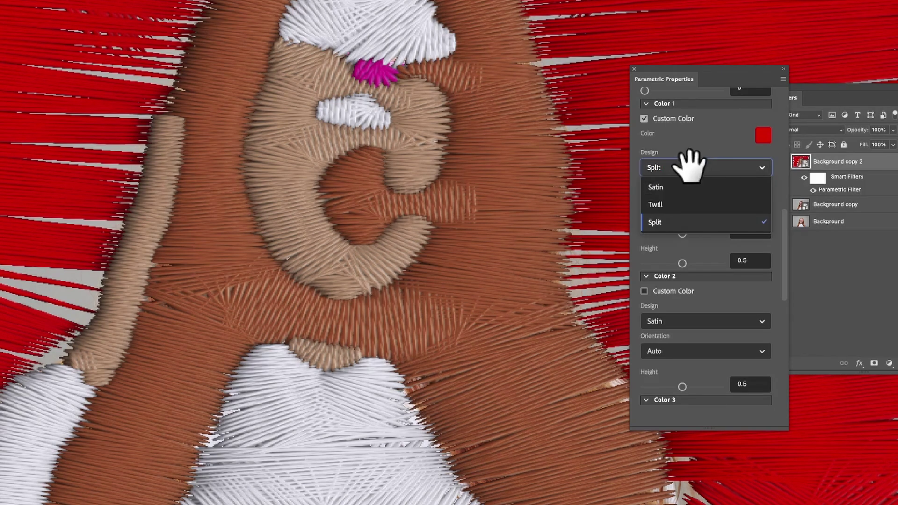
pyautogui.click(681, 188)
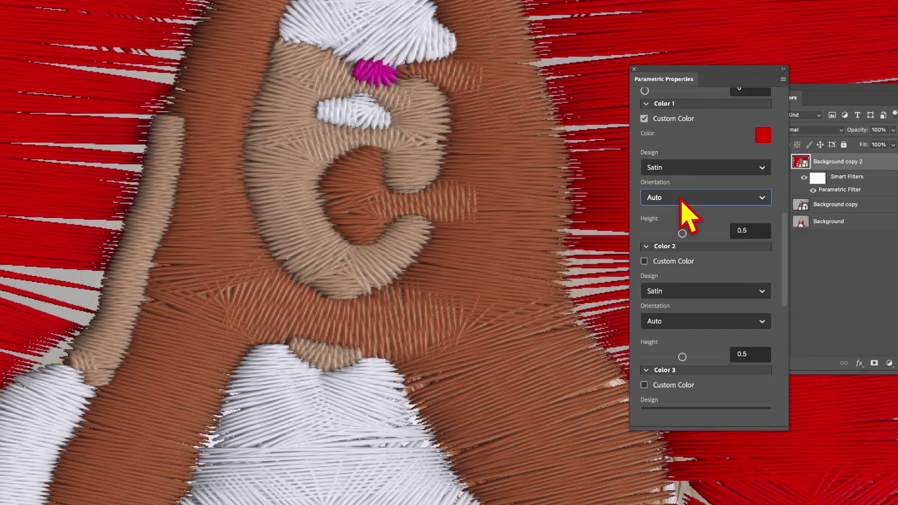
pyautogui.click(681, 200)
pyautogui.click(657, 255)
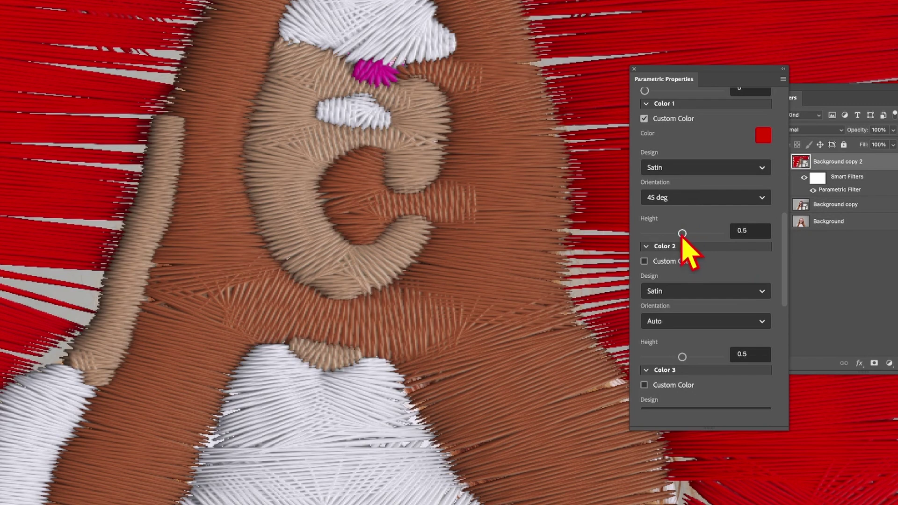
# Drop Color 1's Height to 0.02, then raise it to about 1
pyautogui.moveTo(682, 234); pyautogui.dragTo(655, 235)
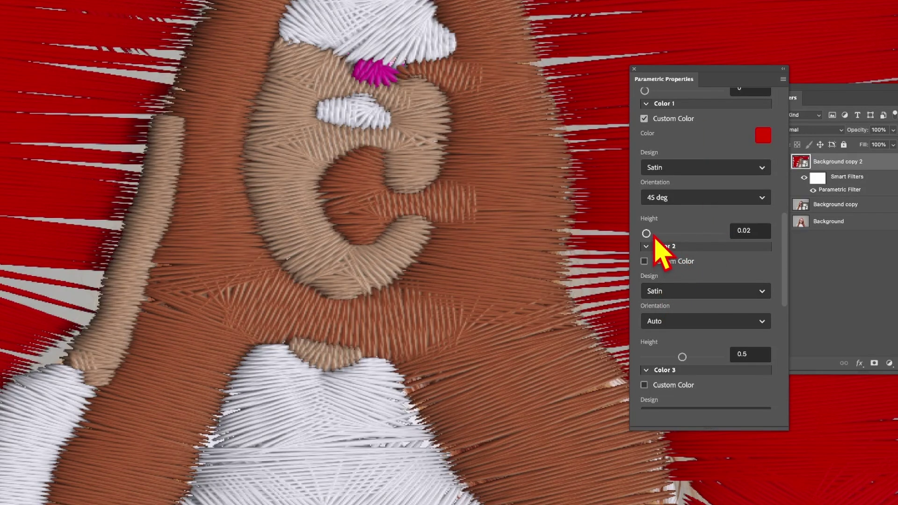
pyautogui.moveTo(647, 233); pyautogui.dragTo(736, 233)
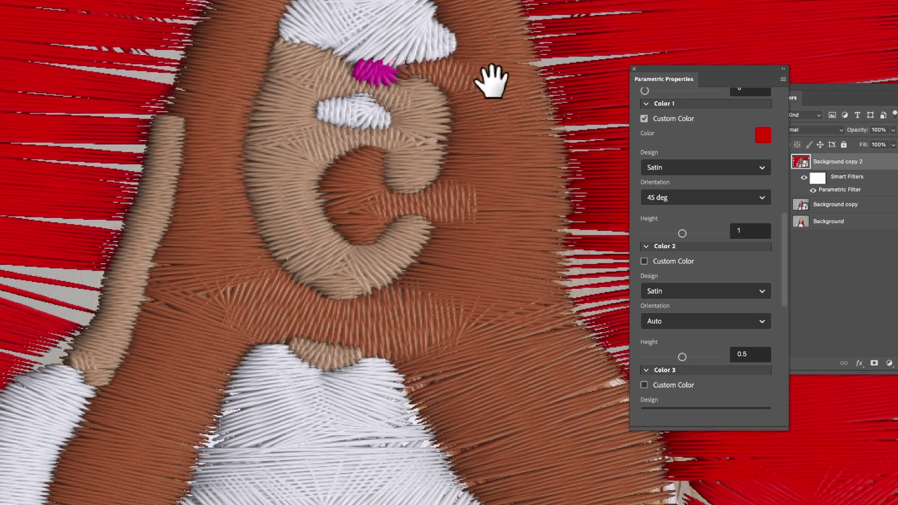
pyautogui.moveTo(683, 234); pyautogui.dragTo(736, 230)
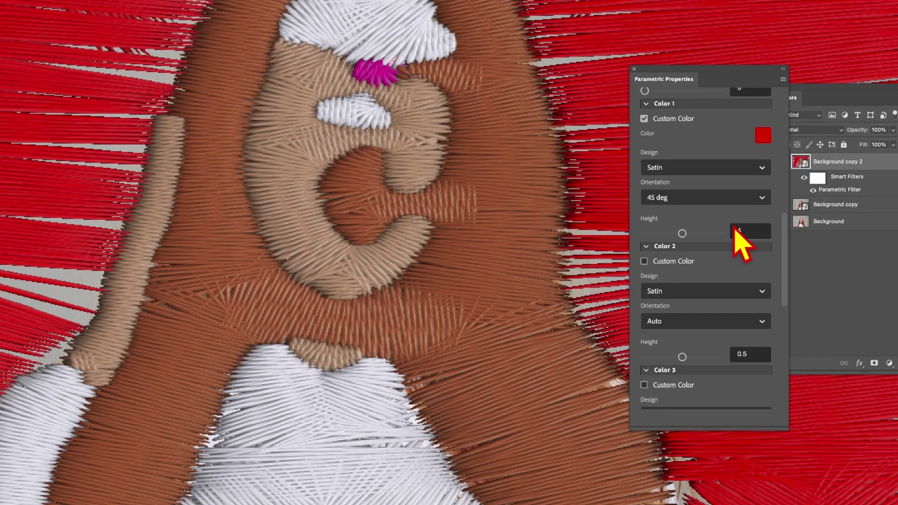
# Expand the Embroidery filter's Transform section in Parametric Properties
pyautogui.scroll(-10, 701, 250)
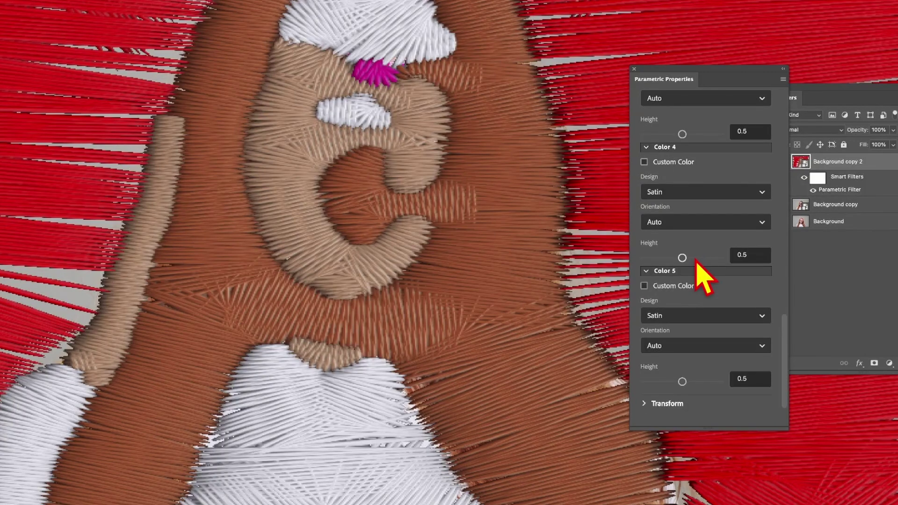
pyautogui.click(645, 404)
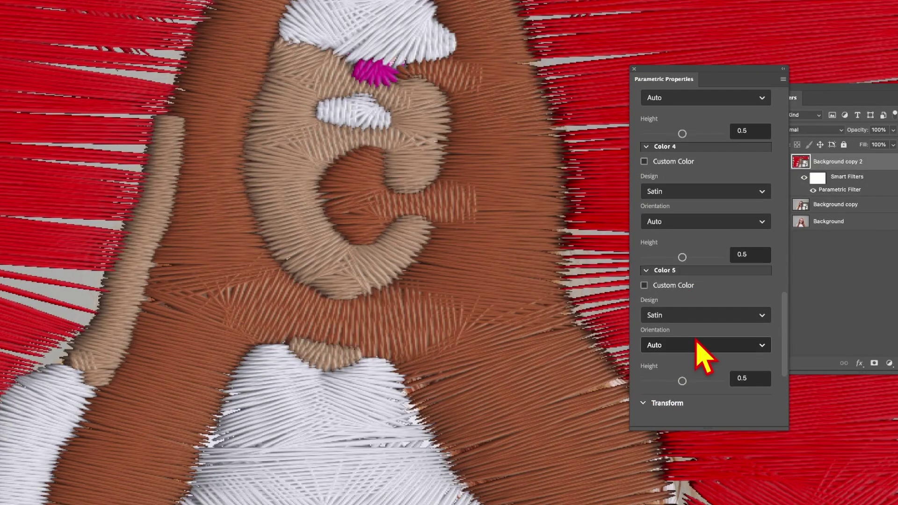
pyautogui.scroll(-5, 701, 351)
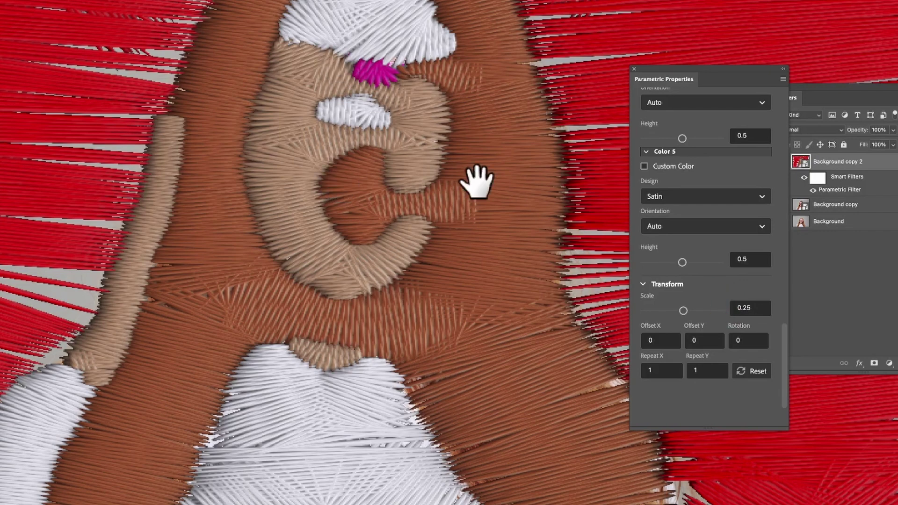
pyautogui.click(873, 168)
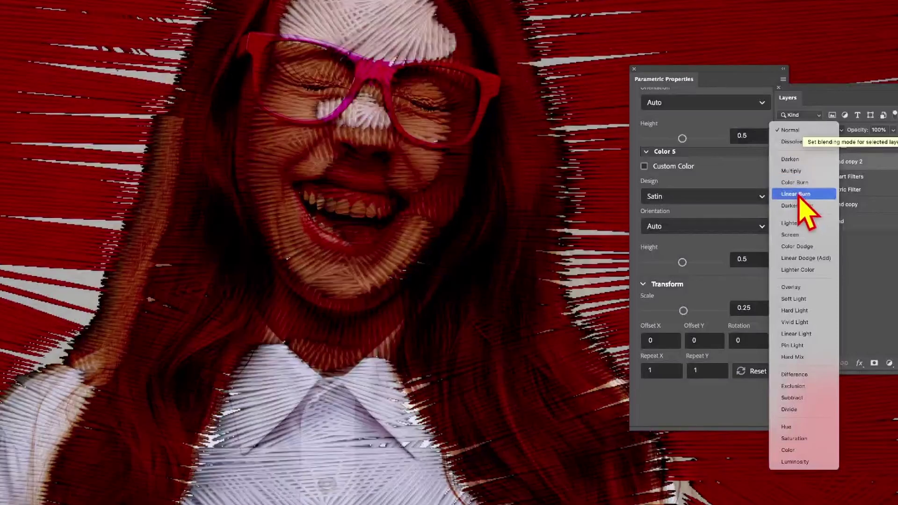
pyautogui.click(799, 195)
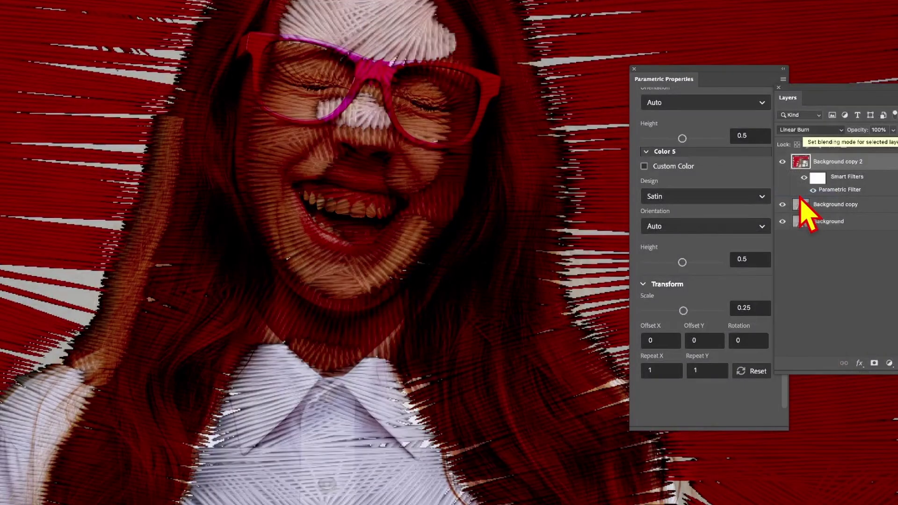
pyautogui.click(817, 130)
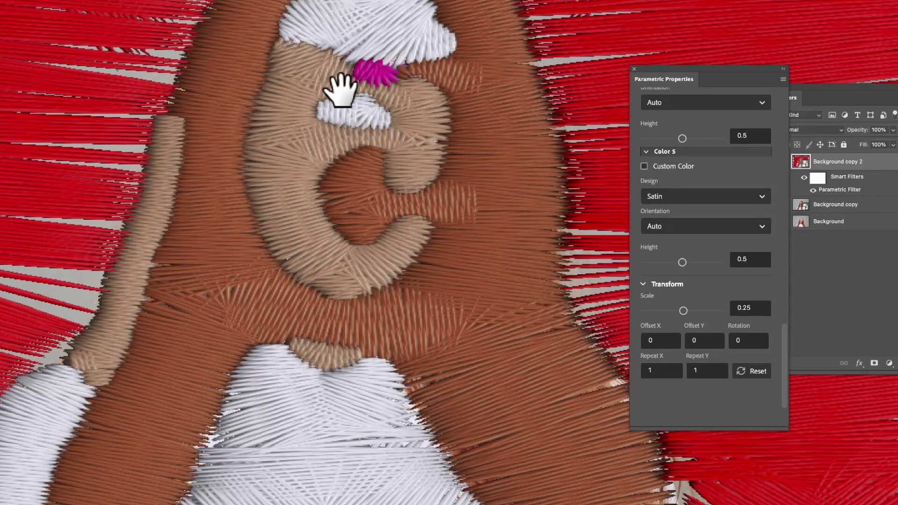
# Apply Oil Paint with Stylization 0.1 and Cleanliness 10
pyautogui.click(197, 5)
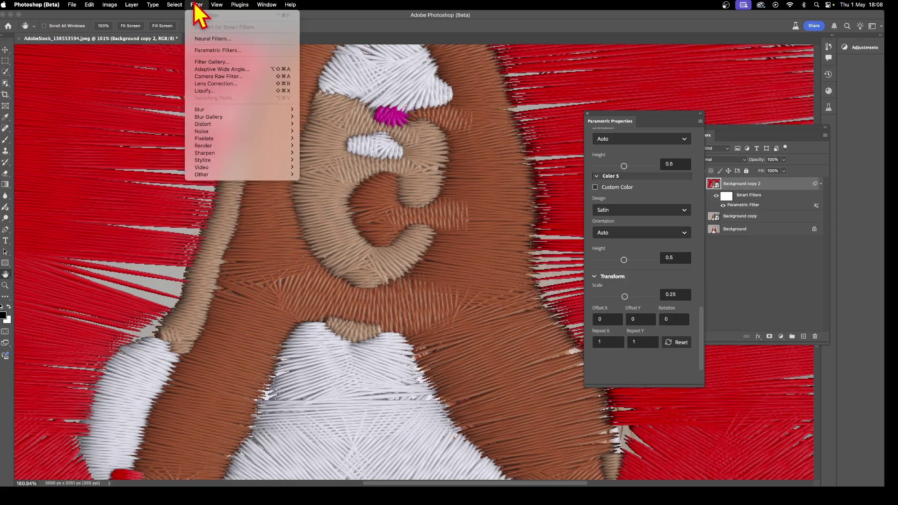
pyautogui.moveTo(226, 160)
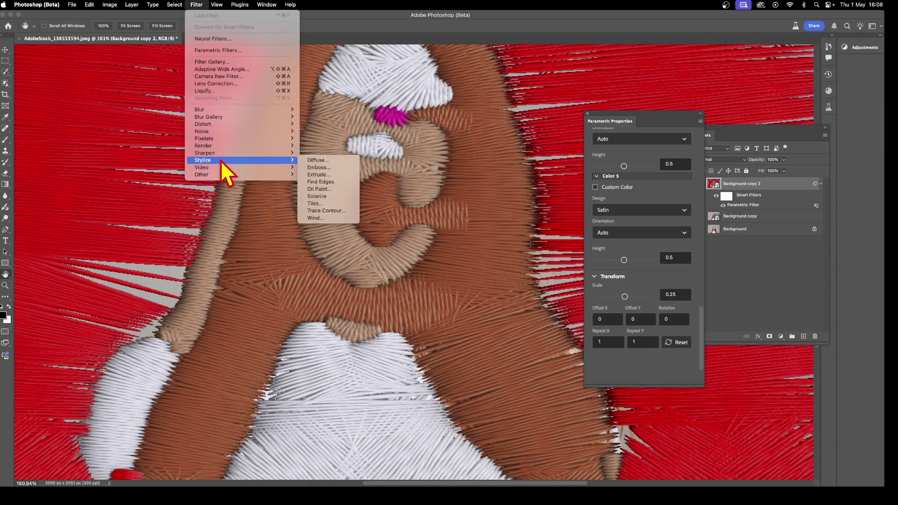
pyautogui.click(334, 189)
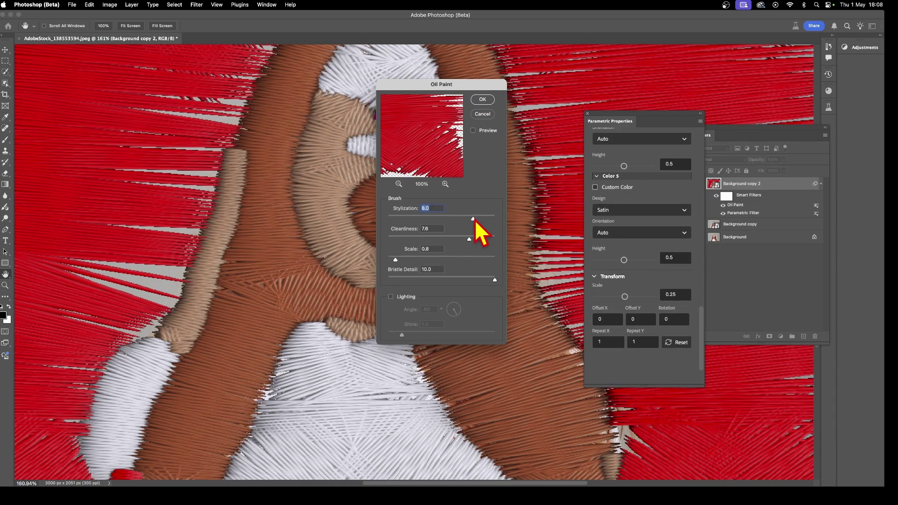
pyautogui.moveTo(417, 229); pyautogui.dragTo(375, 234)
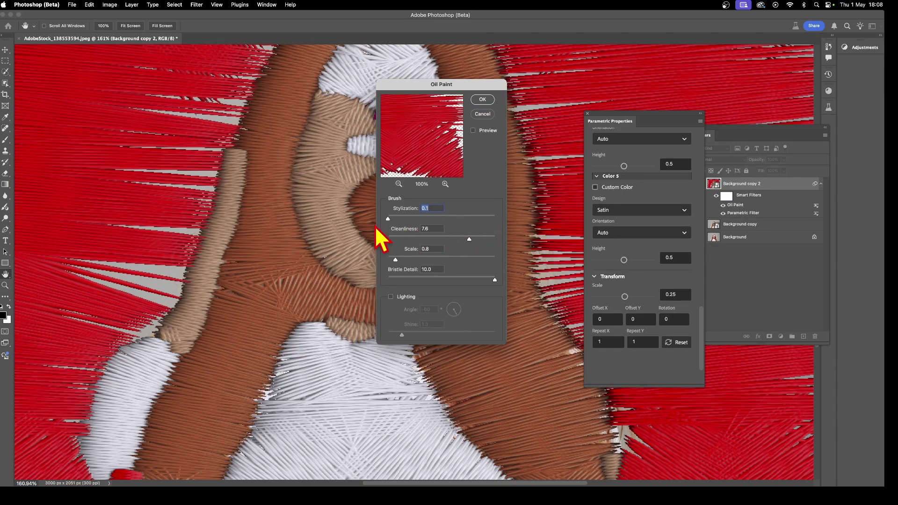
pyautogui.moveTo(470, 239); pyautogui.dragTo(498, 239)
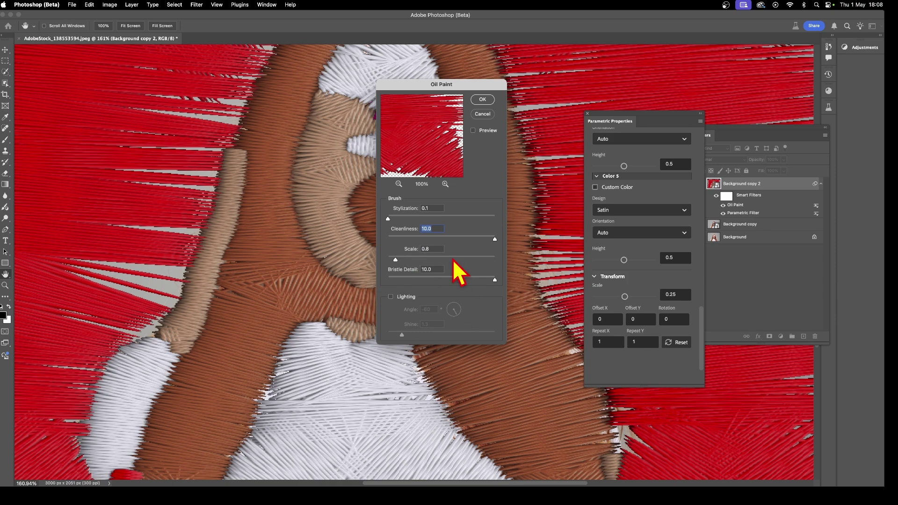
pyautogui.click(482, 99)
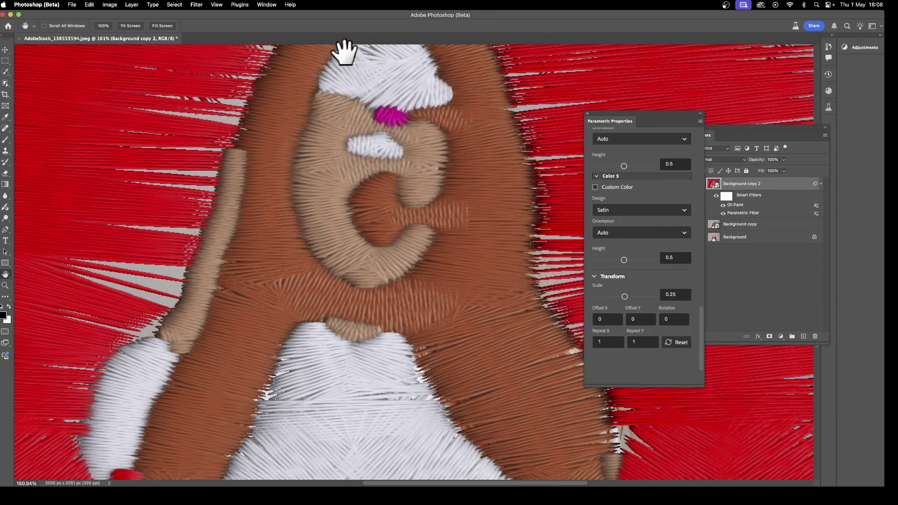
# Apply a second Oil Paint pass with the same settings
pyautogui.click(198, 5)
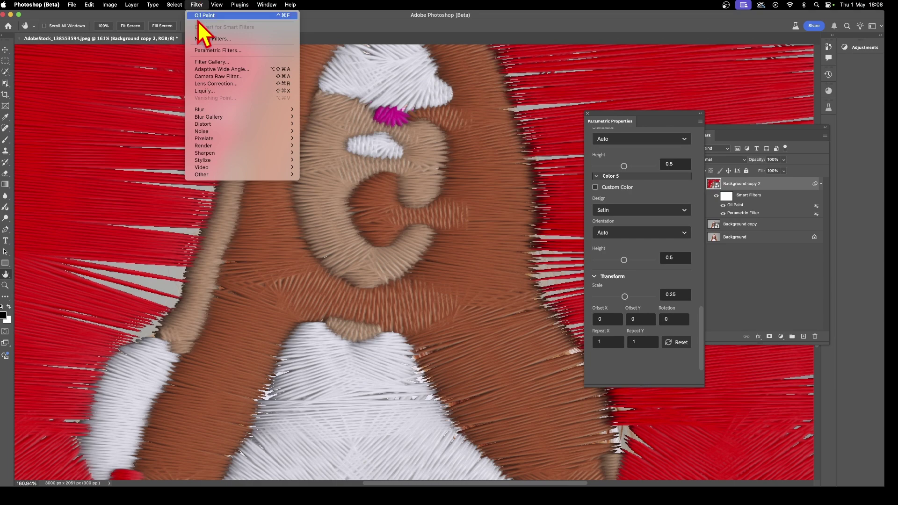
pyautogui.click(199, 20)
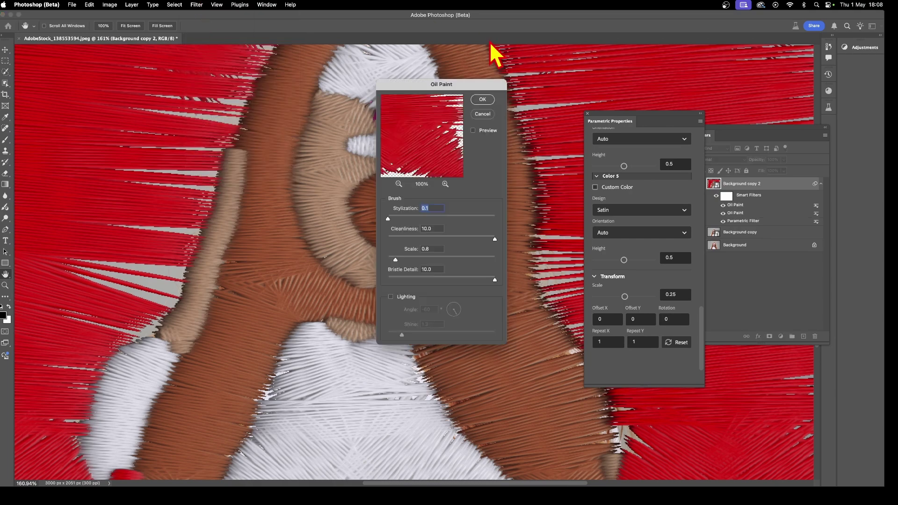
pyautogui.click(482, 100)
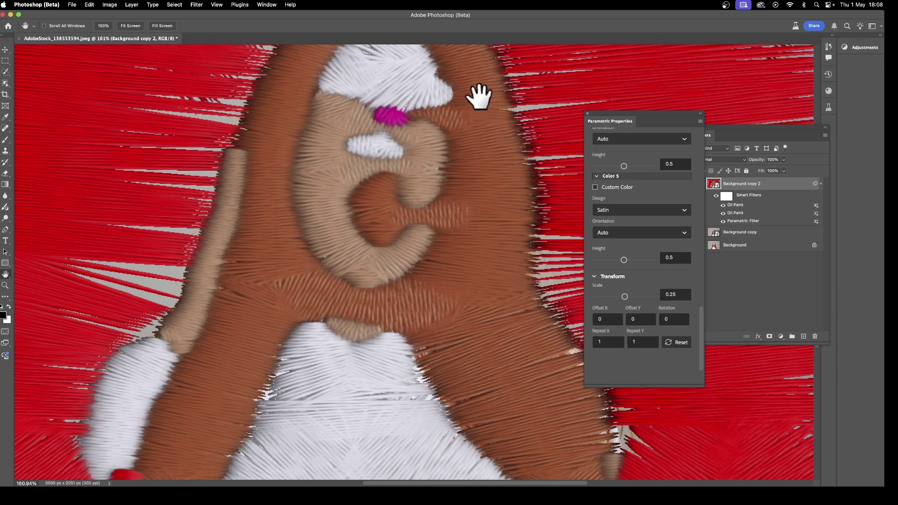
# Flatten the embroidered portrait to a single Background layer, then look through the Filter menu
pyautogui.click(132, 5)
pyautogui.click(183, 313)
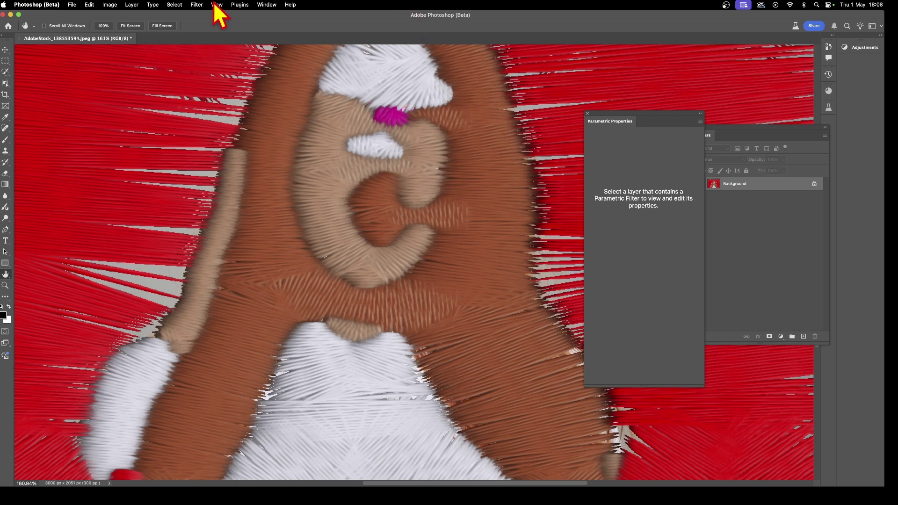
pyautogui.click(196, 4)
pyautogui.click(198, 19)
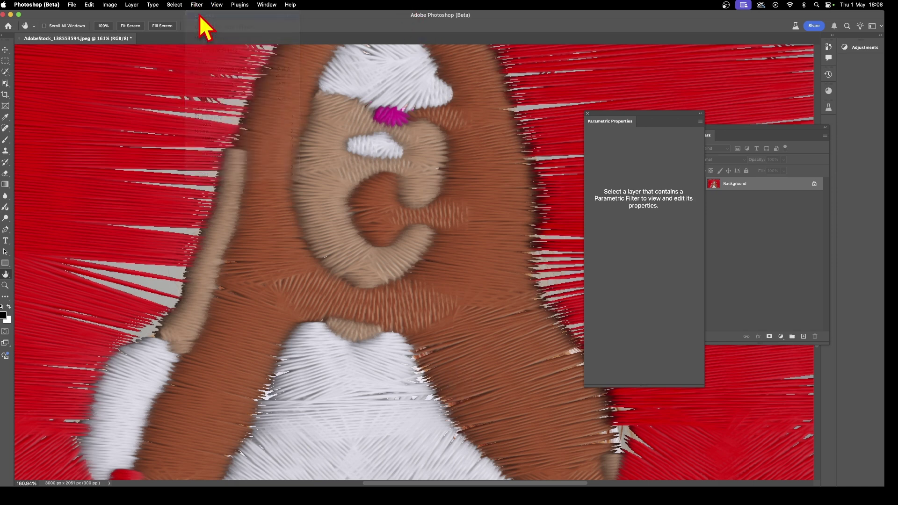
pyautogui.click(196, 4)
pyautogui.click(201, 22)
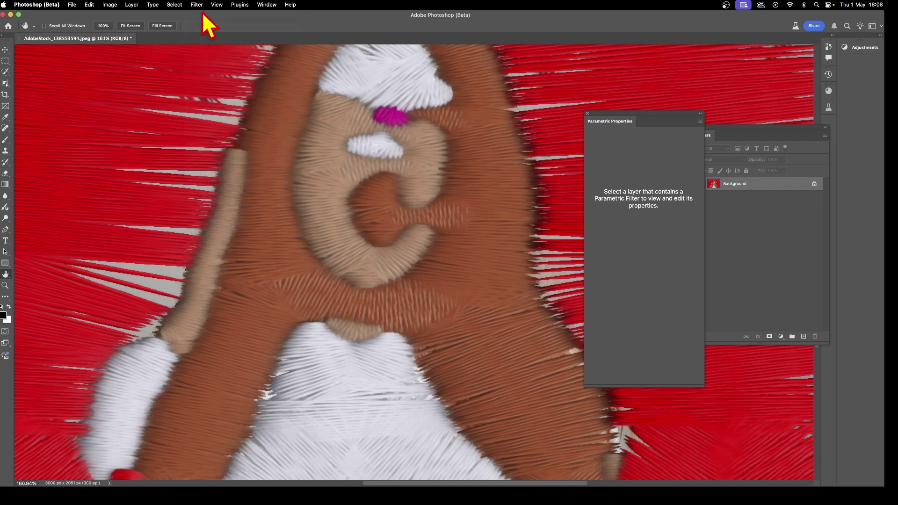